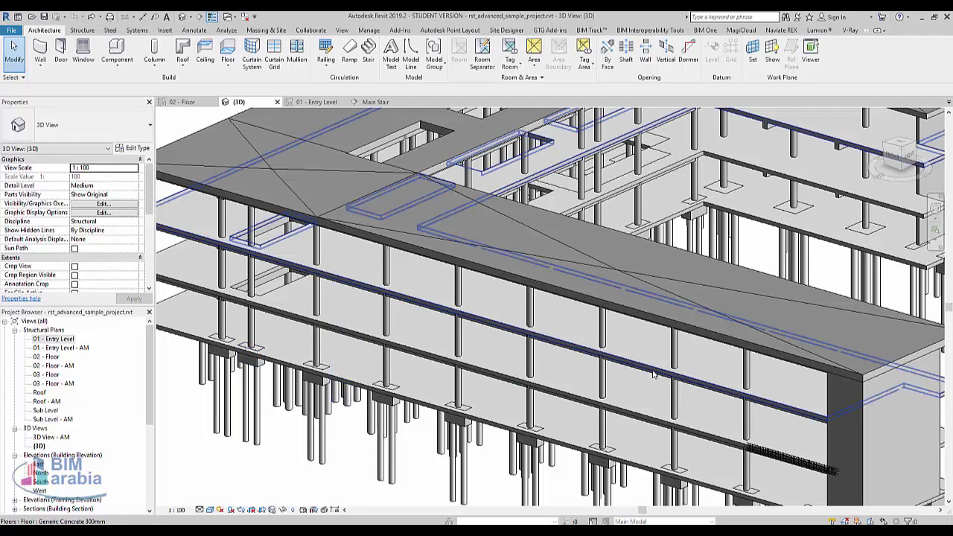
# Step: Inspect the Concrete Deck roof slab without changing it, then bring up the Structure tools
pyautogui.scroll(-3, 615, 312)
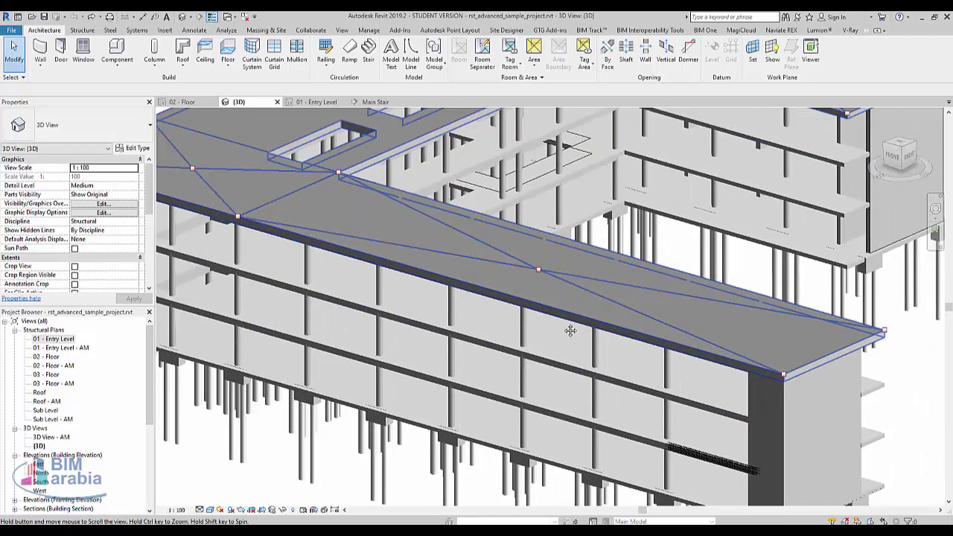
pyautogui.scroll(4, 510, 319)
pyautogui.click(497, 259)
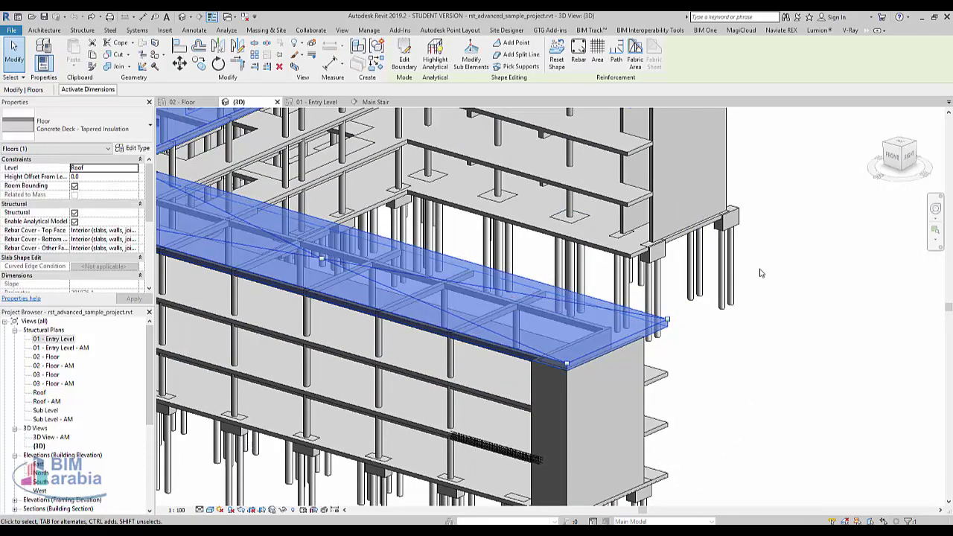
pyautogui.click(815, 296)
pyautogui.click(82, 31)
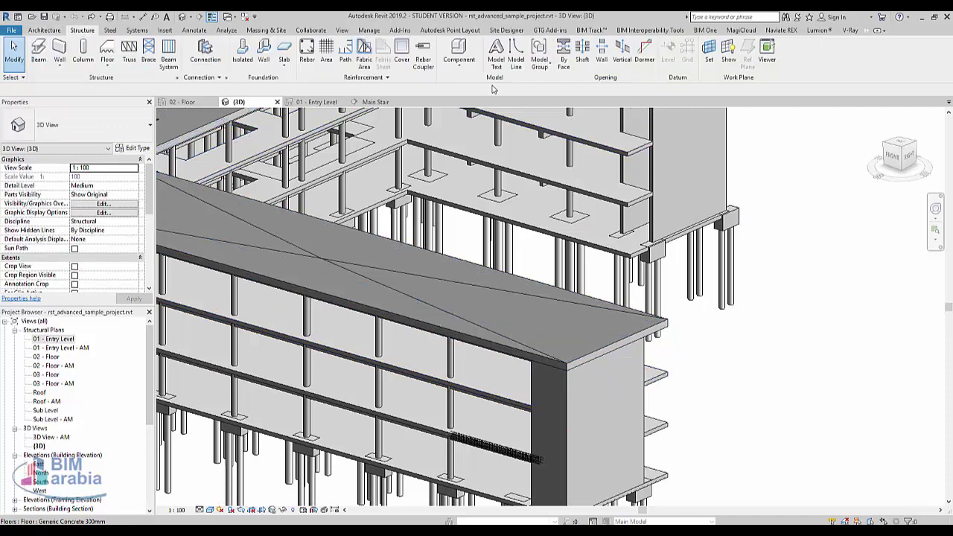
# Step: From the top view, cut a rectangular by-face opening through the Concrete Deck roof slab
pyautogui.click(563, 62)
pyautogui.click(899, 145)
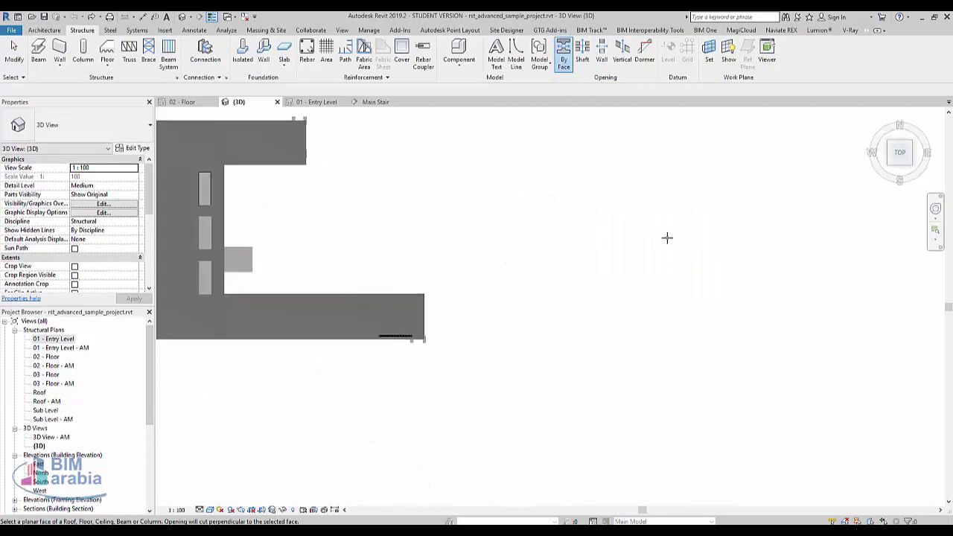
pyautogui.scroll(3, 666, 237)
pyautogui.scroll(3, 672, 397)
pyautogui.scroll(3, 672, 397)
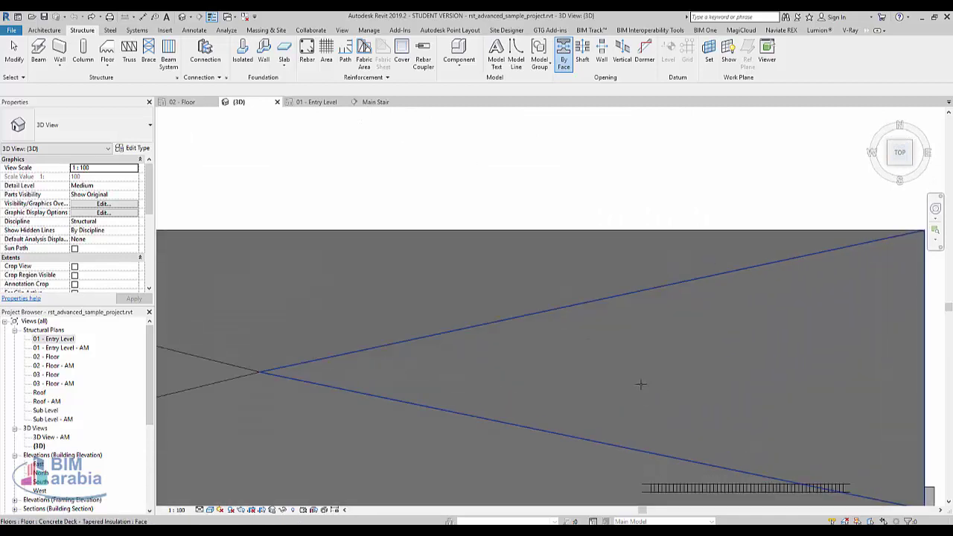
pyautogui.click(640, 384)
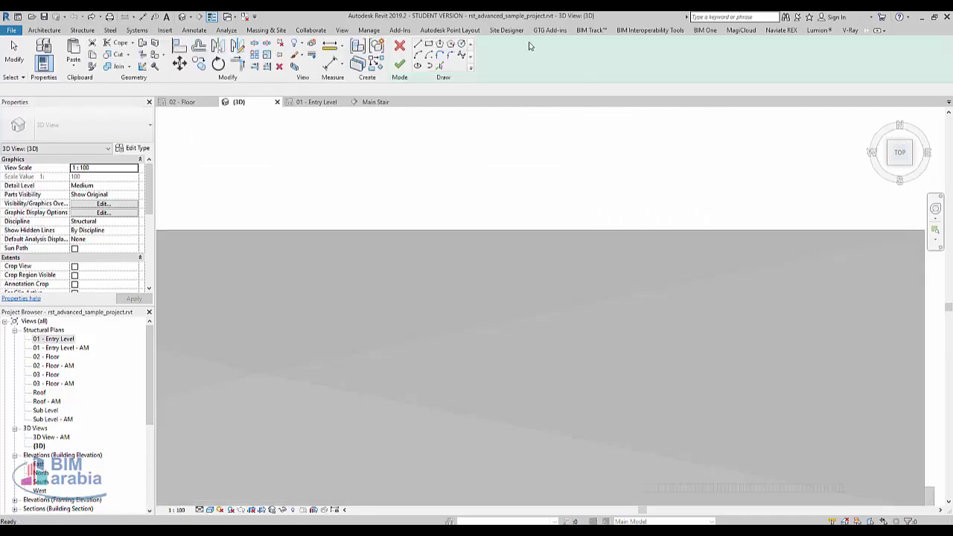
pyautogui.click(429, 44)
pyautogui.click(655, 319)
pyautogui.click(830, 411)
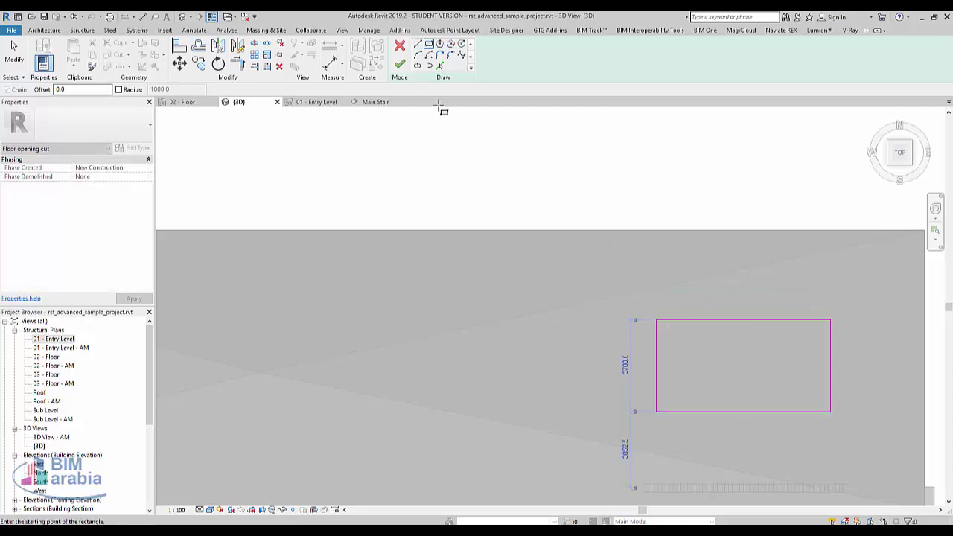
pyautogui.click(400, 64)
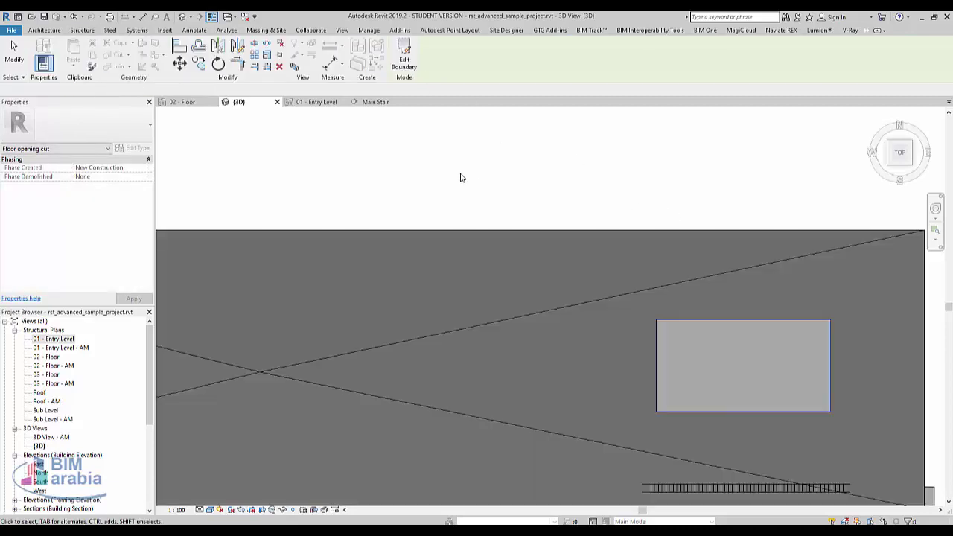
pyautogui.click(61, 32)
# Step: Sketch a rectangular shaft opening beside the face cut, then select it
pyautogui.click(625, 52)
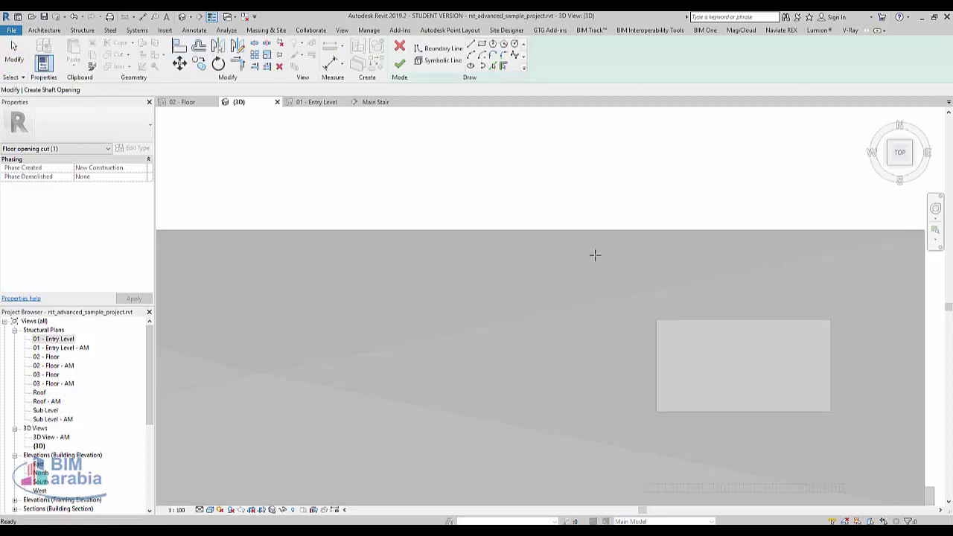
pyautogui.click(481, 43)
pyautogui.click(466, 328)
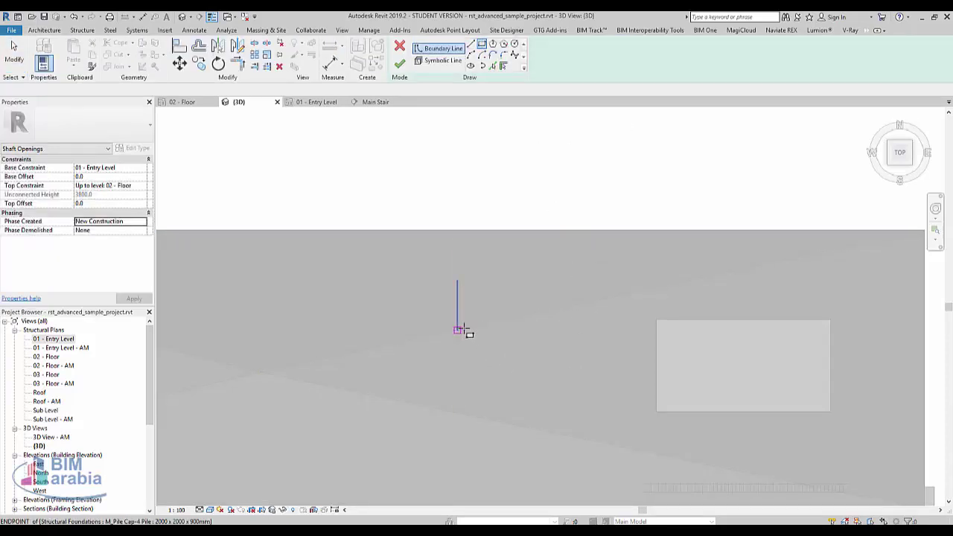
pyautogui.click(633, 407)
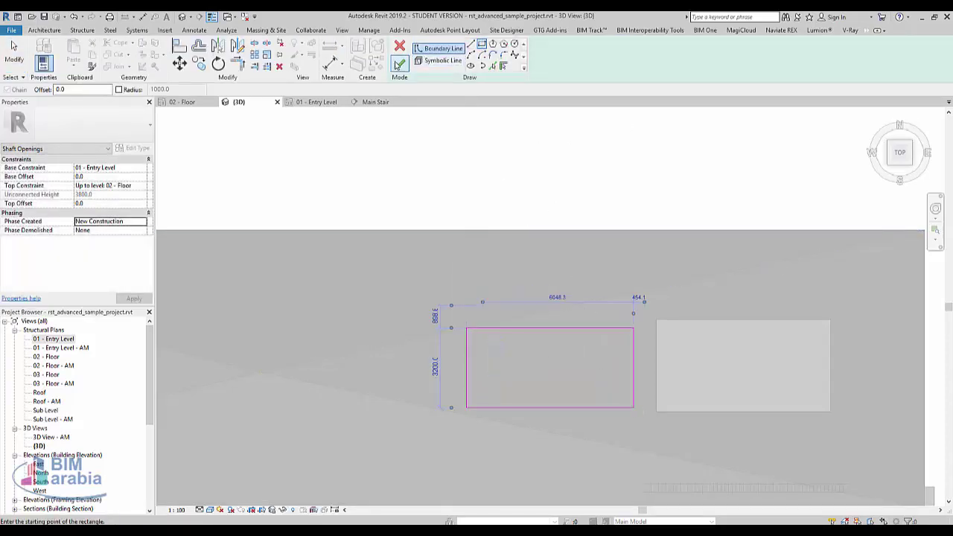
pyautogui.click(399, 67)
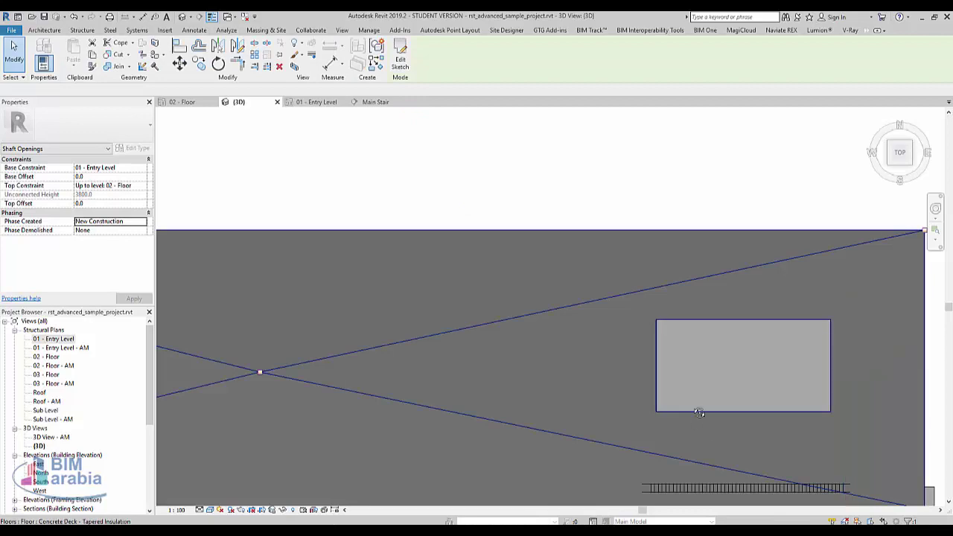
pyautogui.keyDown('shift'); pyautogui.moveTo(700, 412); pyautogui.dragTo(560, 380, button='middle'); pyautogui.keyUp('shift')
pyautogui.click(560, 380)
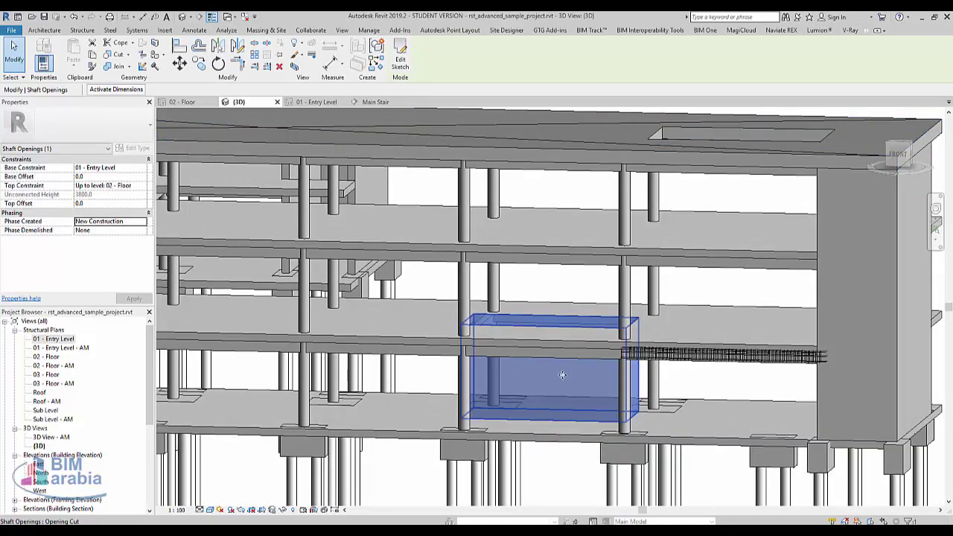
# Step: Stretch the shaft opening's top upward past the roof so it cuts the roof slab
pyautogui.press('Escape')
pyautogui.click(550, 320)
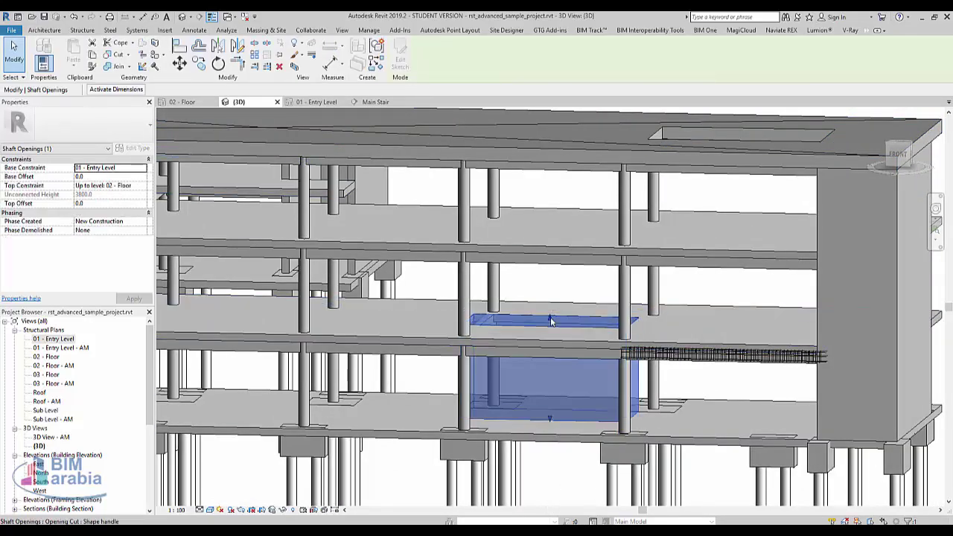
pyautogui.moveTo(551, 321)
pyautogui.keyDown('shift'); pyautogui.mouseDown(button='middle')
pyautogui.moveTo(543, 341)
pyautogui.moveTo(545, 330)
pyautogui.mouseUp(button='middle'); pyautogui.keyUp('shift')
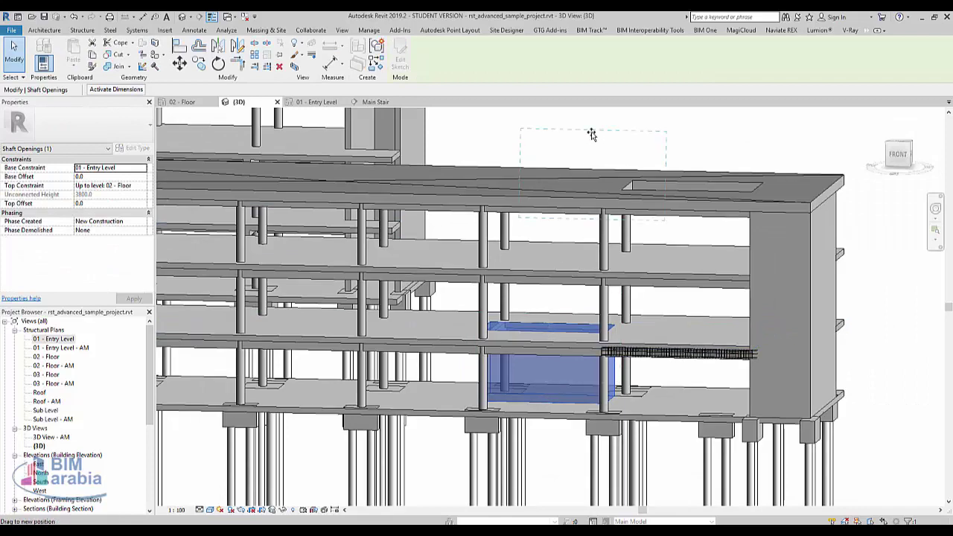
pyautogui.moveTo(591, 133); pyautogui.dragTo(559, 150)
pyautogui.press('Escape')
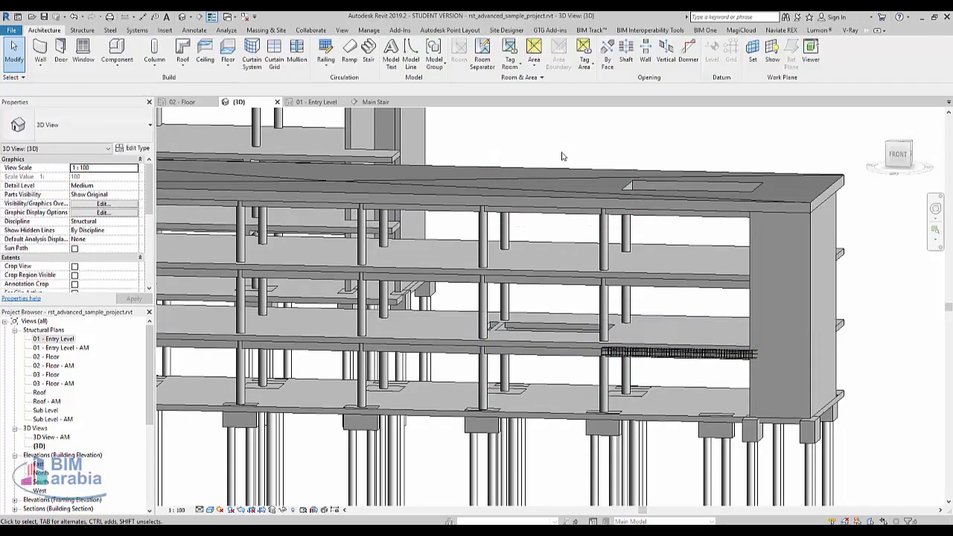
pyautogui.click(548, 329)
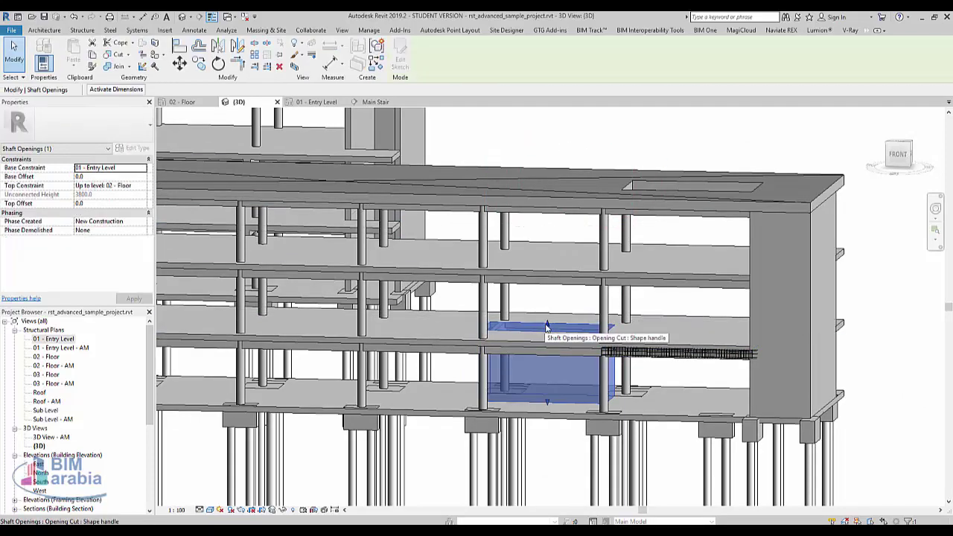
pyautogui.moveTo(571, 134); pyautogui.dragTo(555, 253)
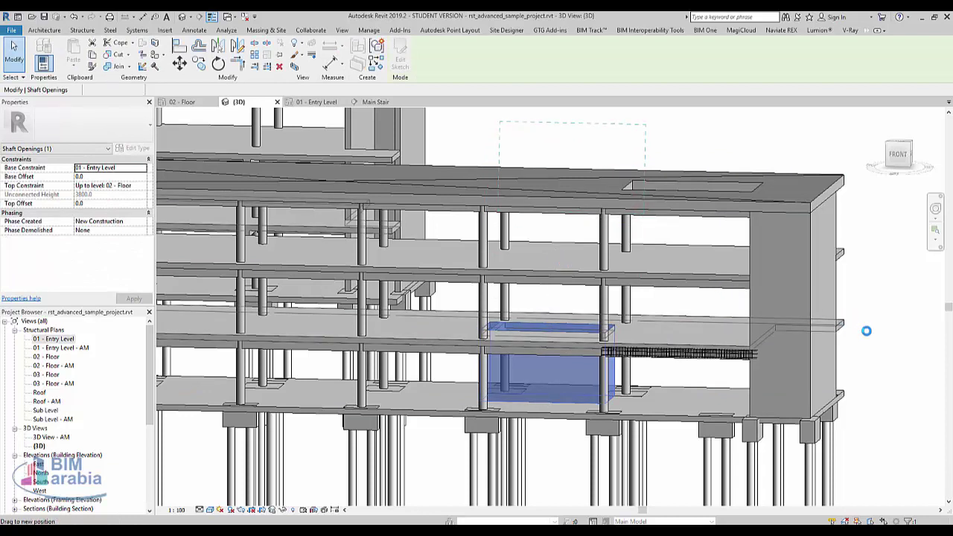
pyautogui.moveTo(597, 335); pyautogui.dragTo(588, 338)
pyautogui.moveTo(549, 356)
pyautogui.keyDown('shift'); pyautogui.mouseDown(button='middle')
pyautogui.moveTo(693, 312)
pyautogui.moveTo(610, 217)
pyautogui.mouseUp(button='middle'); pyautogui.keyUp('shift')
# Step: Inspect the two roof openings up close, then view the building from Front and Top
pyautogui.press('Escape')
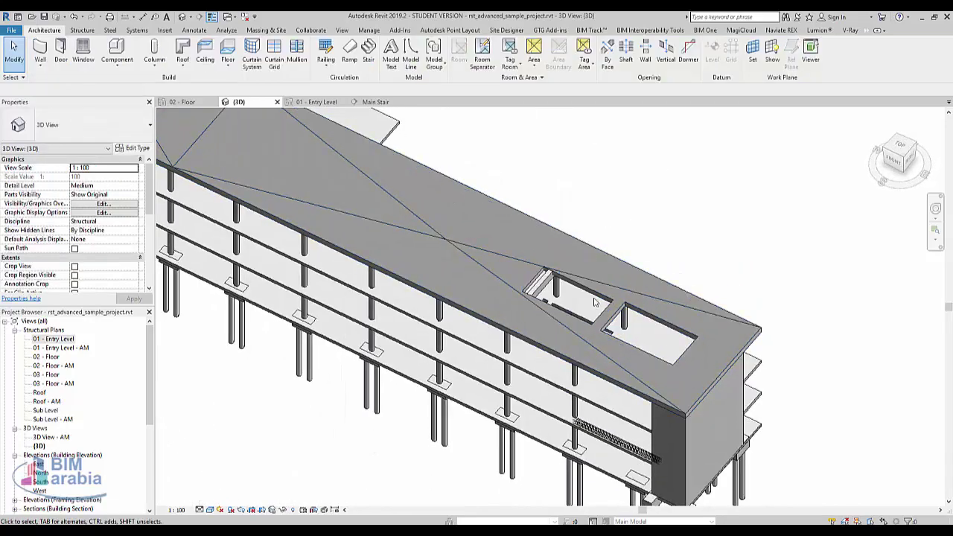
pyautogui.scroll(4, 564, 350)
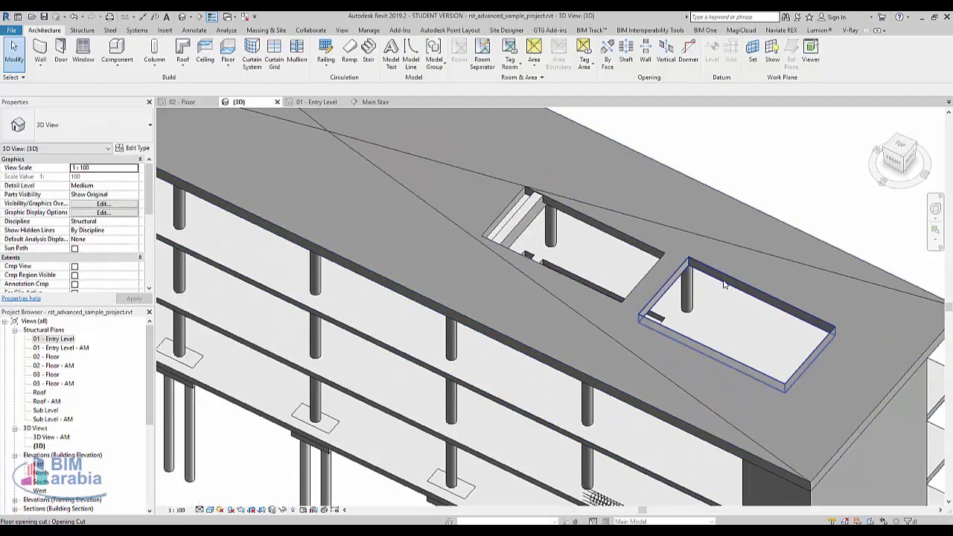
pyautogui.scroll(-5, 595, 341)
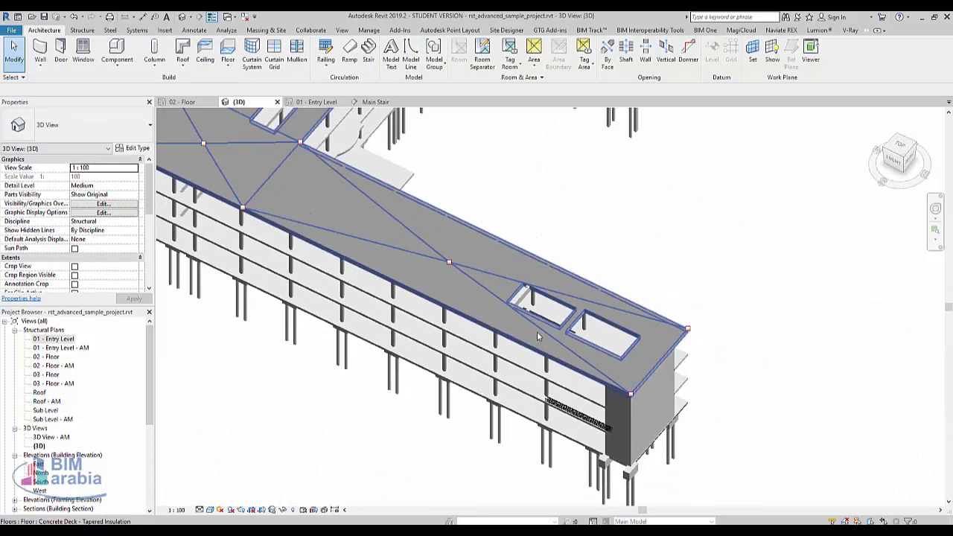
pyautogui.click(897, 156)
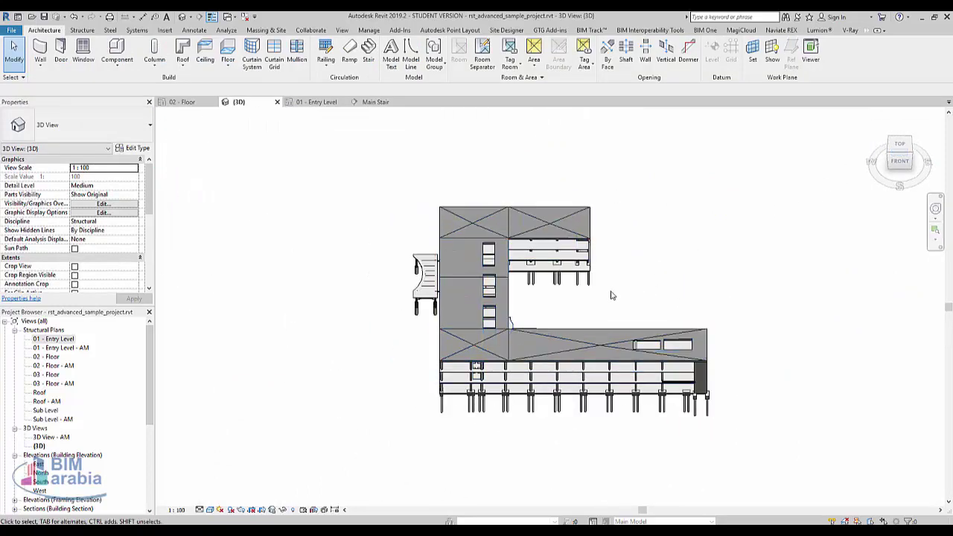
pyautogui.click(899, 144)
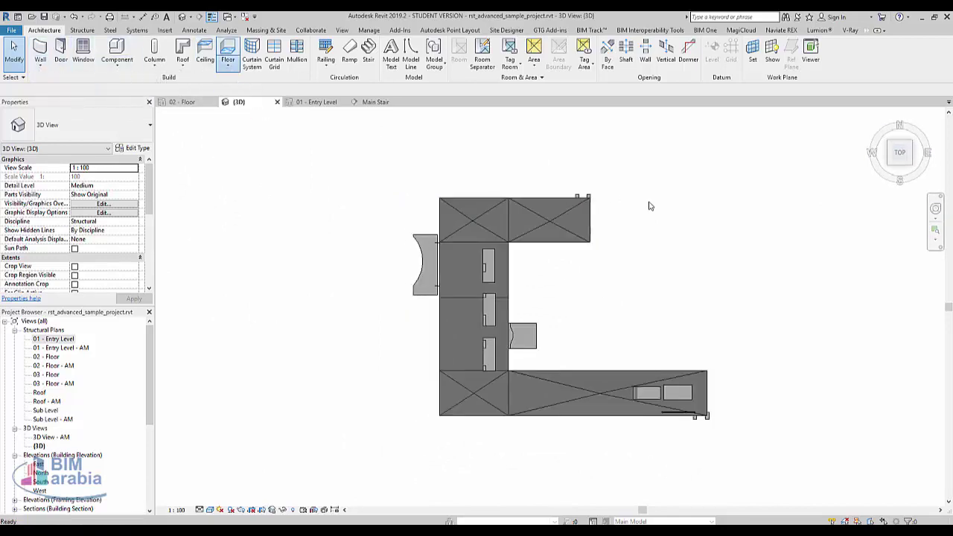
# Step: Create a rectangular Basic Roof by footprint with its right edge sloped at 30°
pyautogui.click(399, 46)
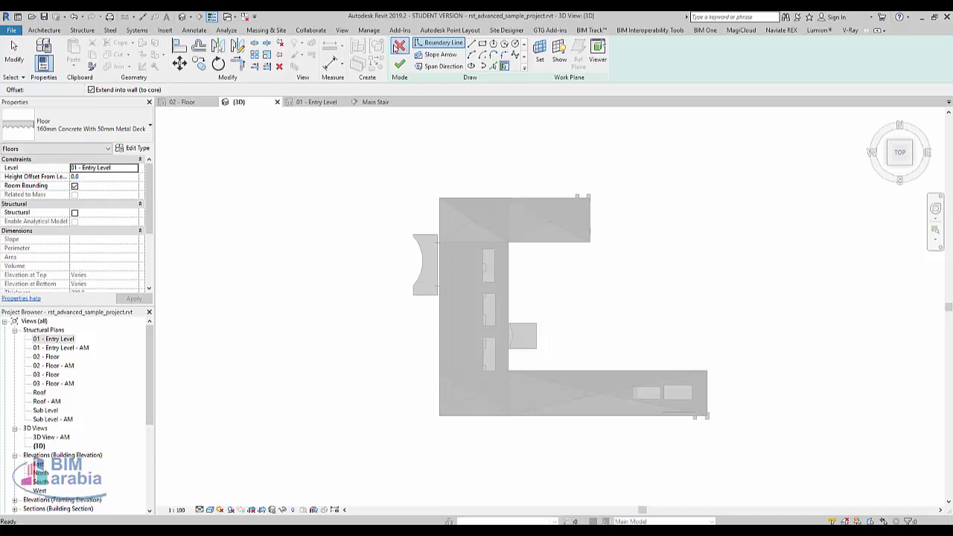
pyautogui.click(183, 65)
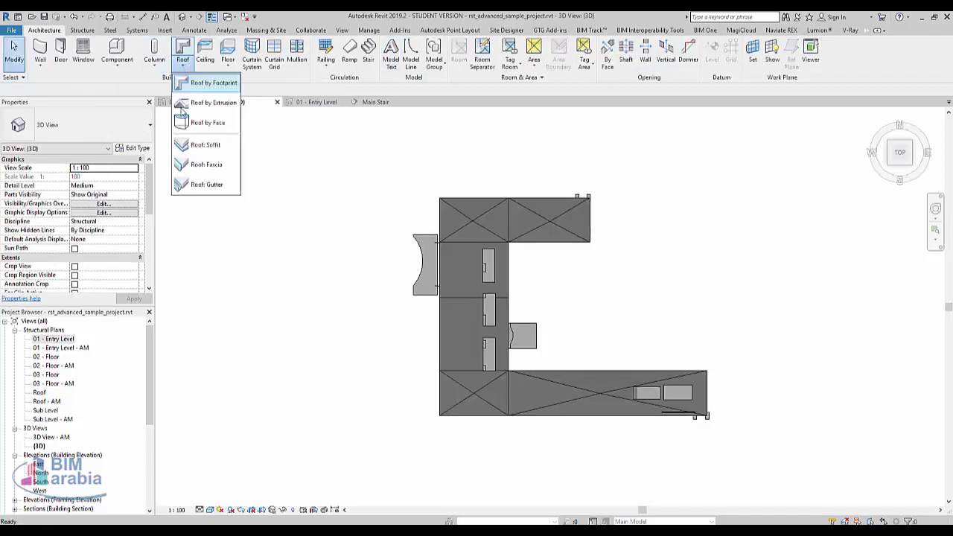
pyautogui.click(201, 83)
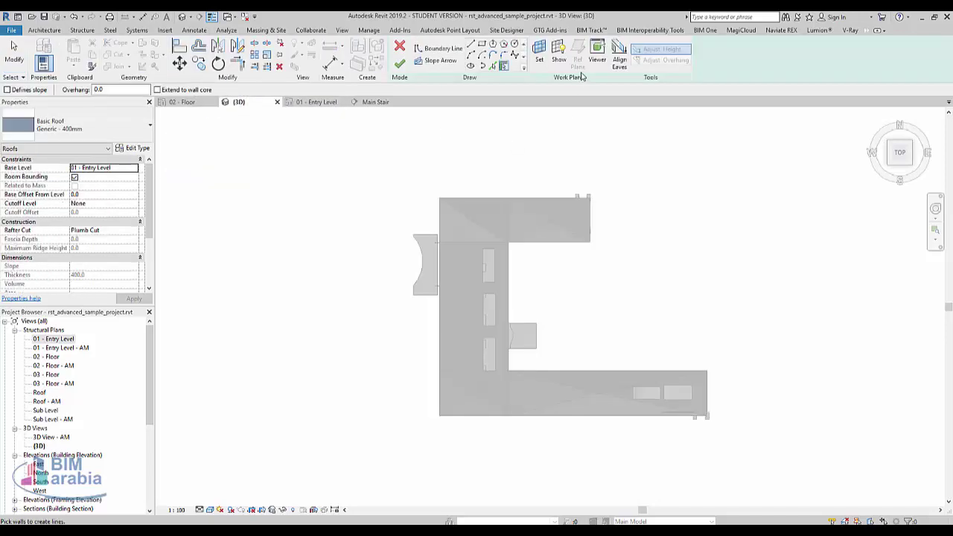
pyautogui.click(482, 46)
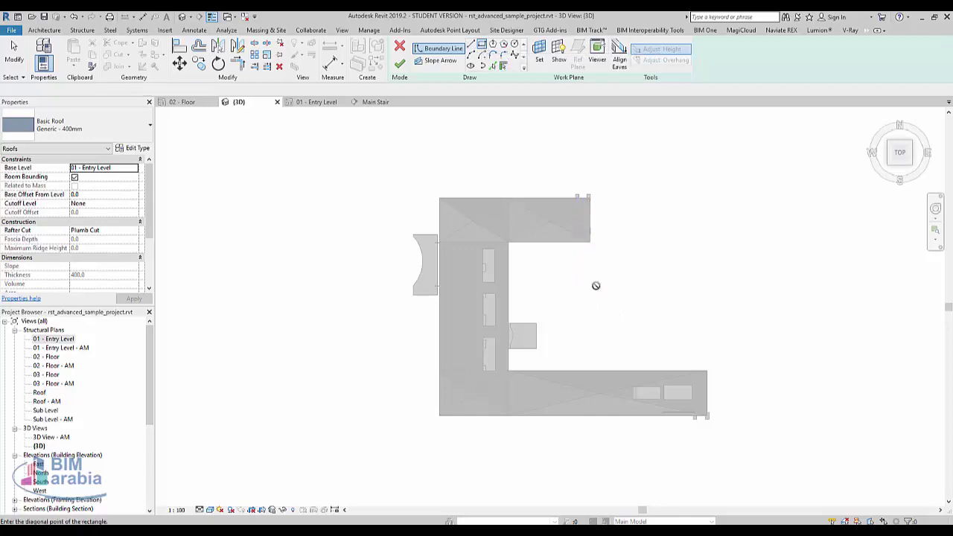
pyautogui.click(642, 324)
pyautogui.press('Escape')
pyautogui.press('Escape')
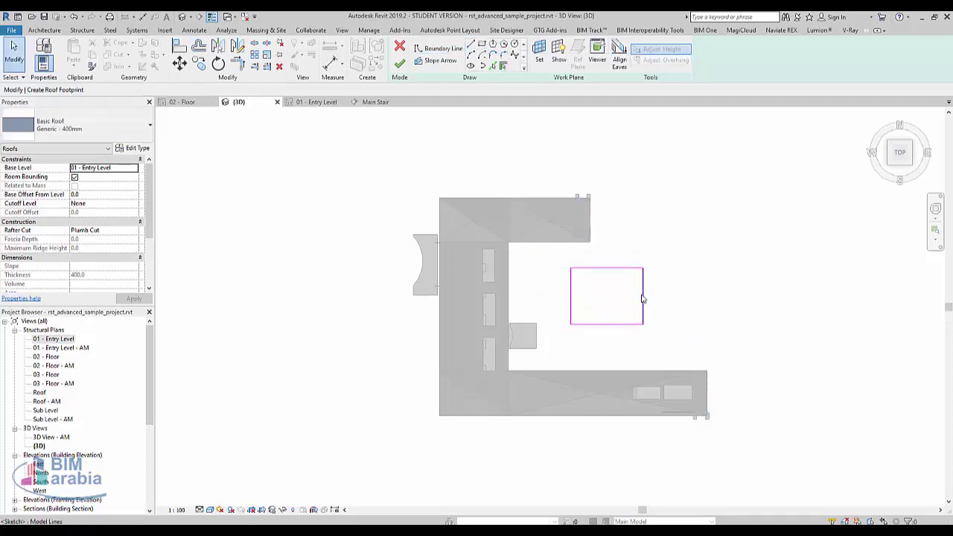
pyautogui.click(643, 298)
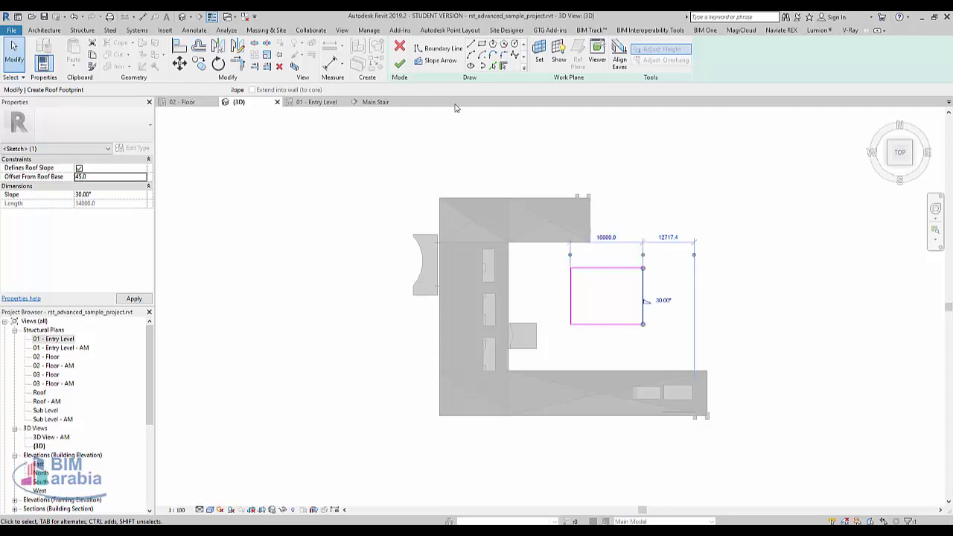
pyautogui.click(400, 65)
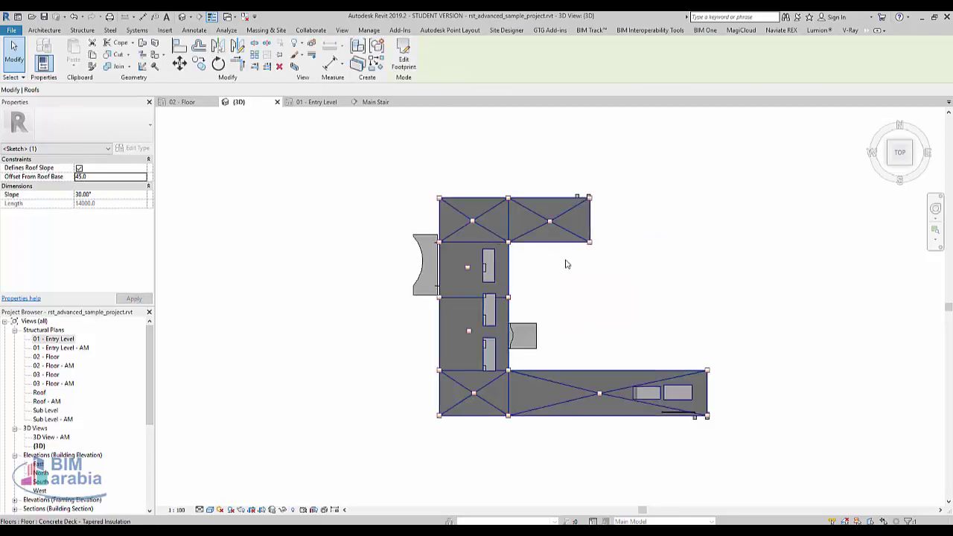
# Step: Make the Roofs category visible in the 3D view and select the sloped courtyard roof
pyautogui.moveTo(633, 295)
pyautogui.keyDown('shift'); pyautogui.mouseDown(button='middle')
pyautogui.moveTo(641, 440)
pyautogui.moveTo(662, 414)
pyautogui.mouseUp(button='middle'); pyautogui.keyUp('shift')
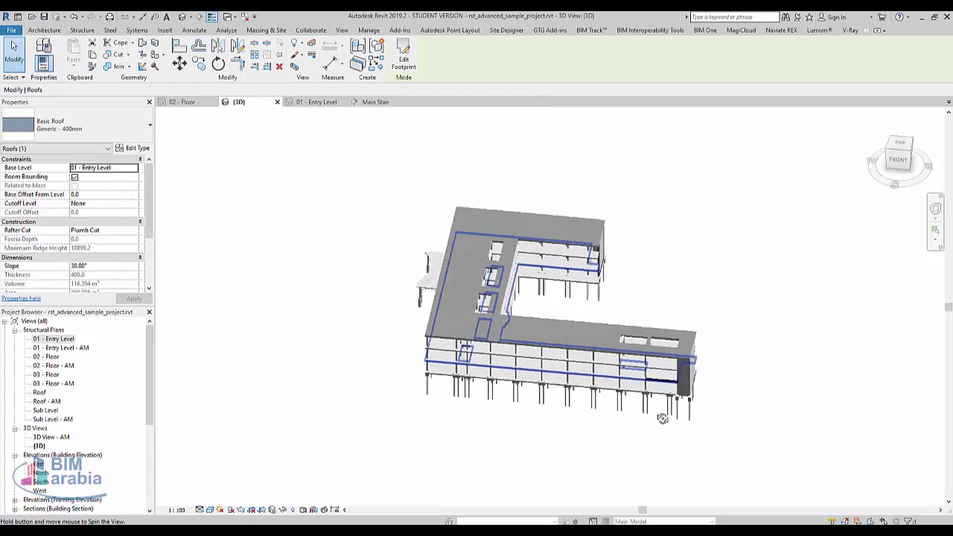
pyautogui.press('Escape')
pyautogui.scroll(-4, 117, 232)
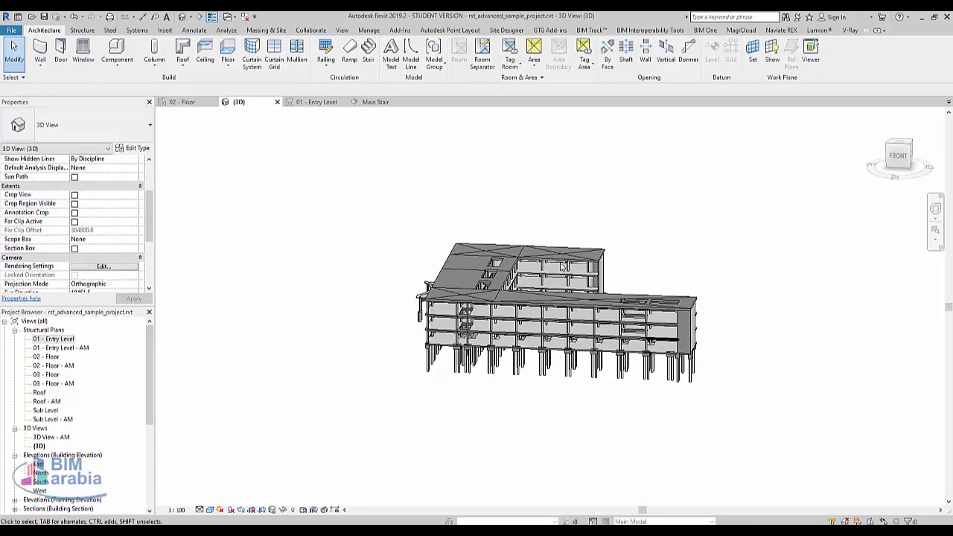
pyautogui.press('g')
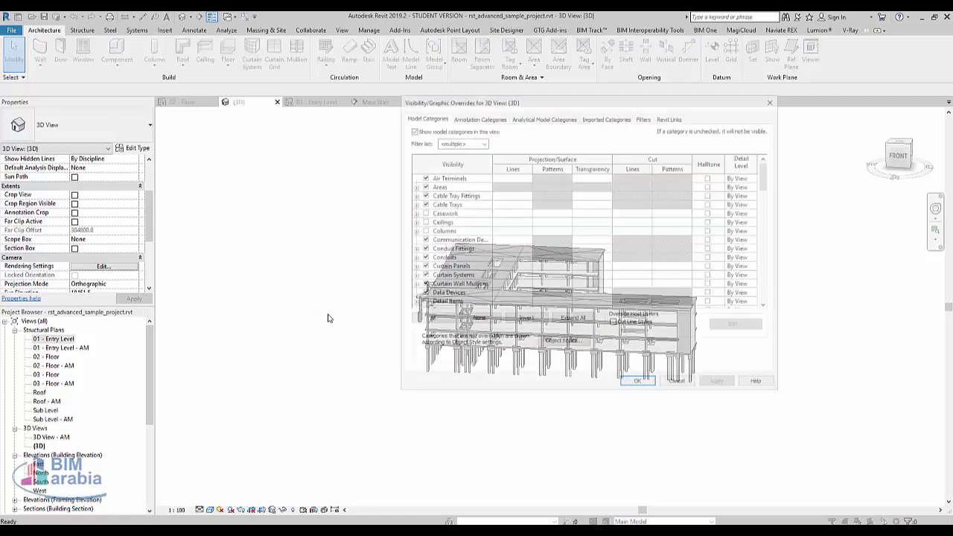
pyautogui.scroll(-1, 456, 298)
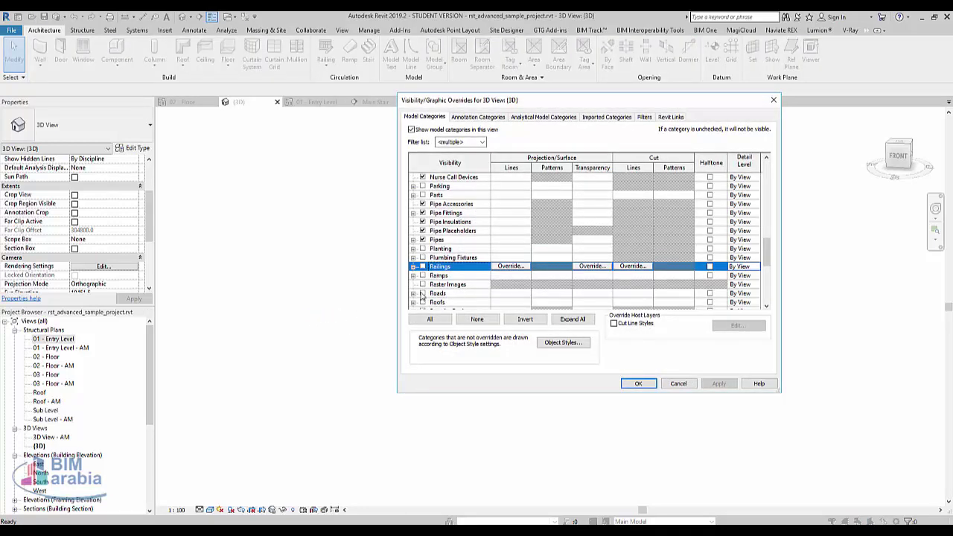
pyautogui.click(422, 302)
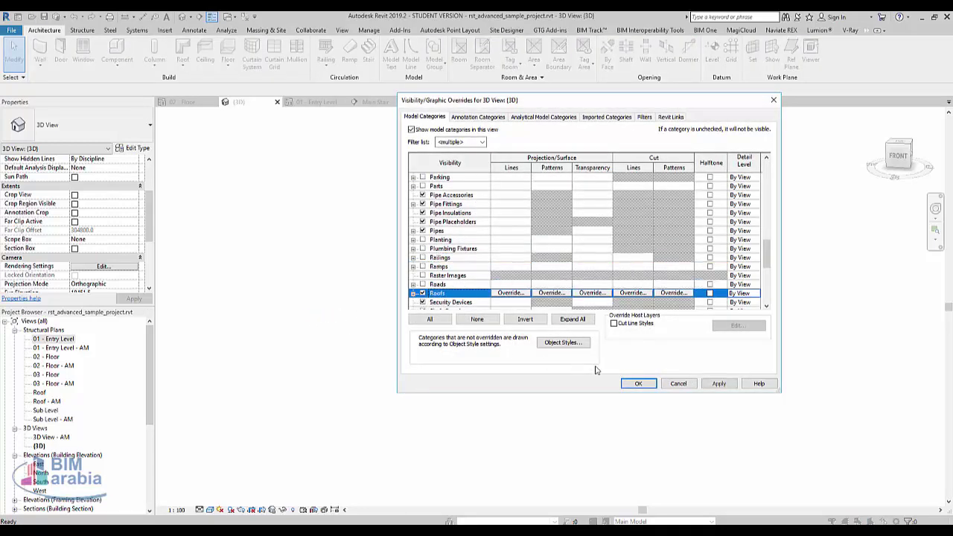
pyautogui.click(719, 384)
pyautogui.click(629, 384)
pyautogui.moveTo(580, 380)
pyautogui.keyDown('shift'); pyautogui.mouseDown(button='middle')
pyautogui.moveTo(394, 451)
pyautogui.moveTo(536, 387)
pyautogui.moveTo(486, 406)
pyautogui.mouseUp(button='middle'); pyautogui.keyUp('shift')
pyautogui.click(555, 320)
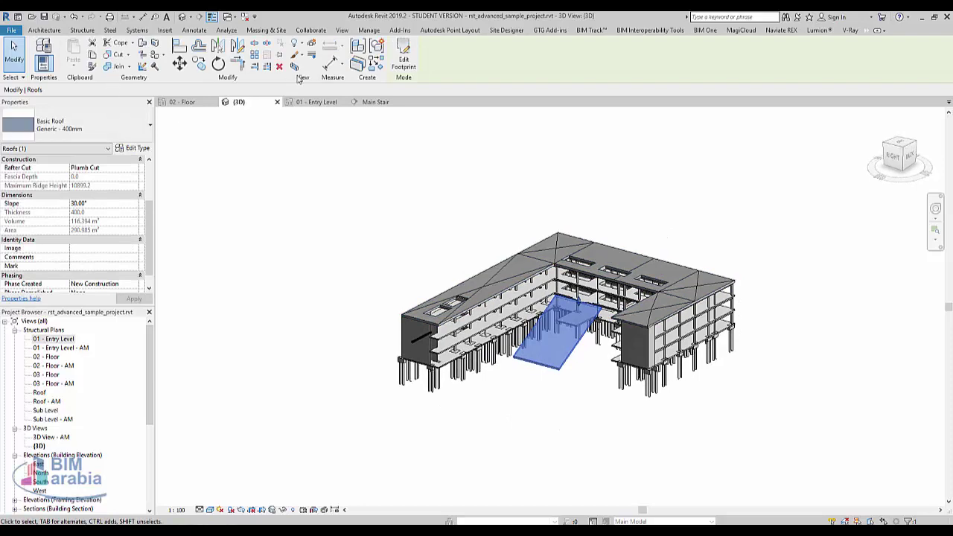
# Step: Crop the 3D view to the selected courtyard roof with a section box, seen from Top
pyautogui.click(295, 66)
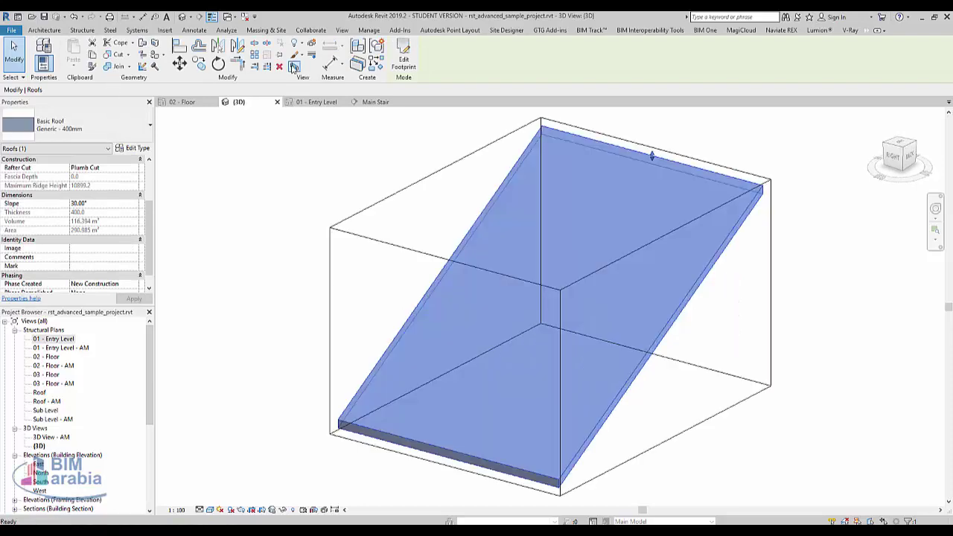
pyautogui.keyDown('shift'); pyautogui.moveTo(565, 312); pyautogui.dragTo(845, 157, button='middle'); pyautogui.keyUp('shift')
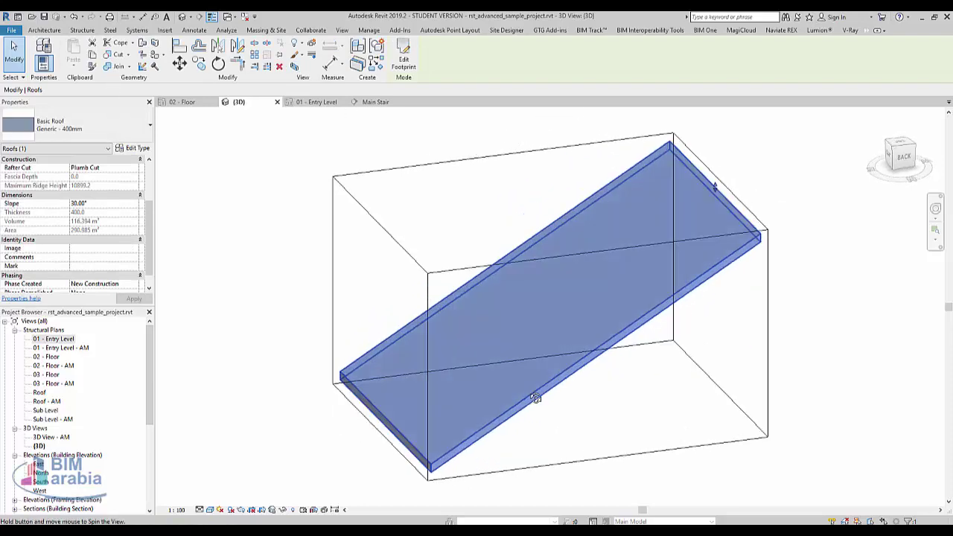
pyautogui.click(903, 145)
pyautogui.press('Escape')
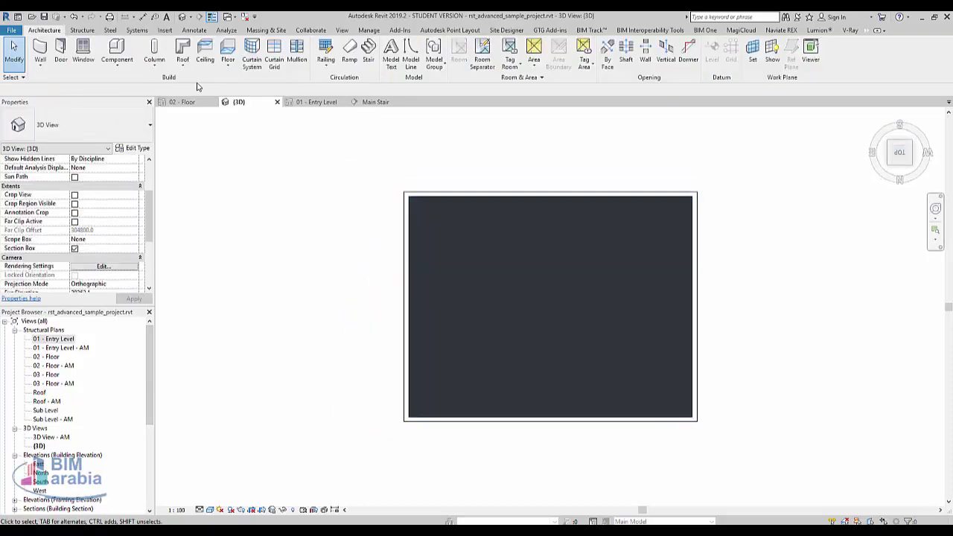
# Step: Cut a rectangular by-face opening in the sloped roof, right of its centre
pyautogui.click(608, 62)
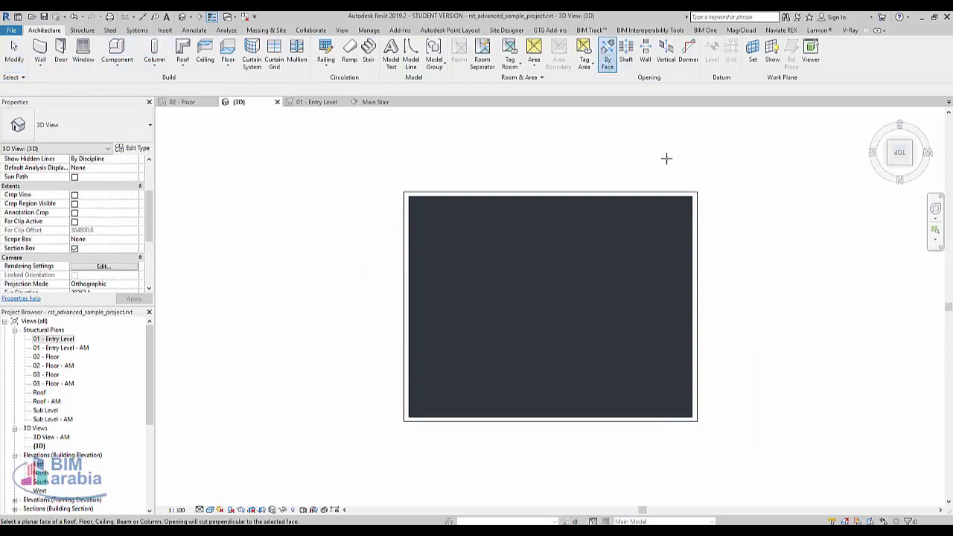
pyautogui.click(674, 197)
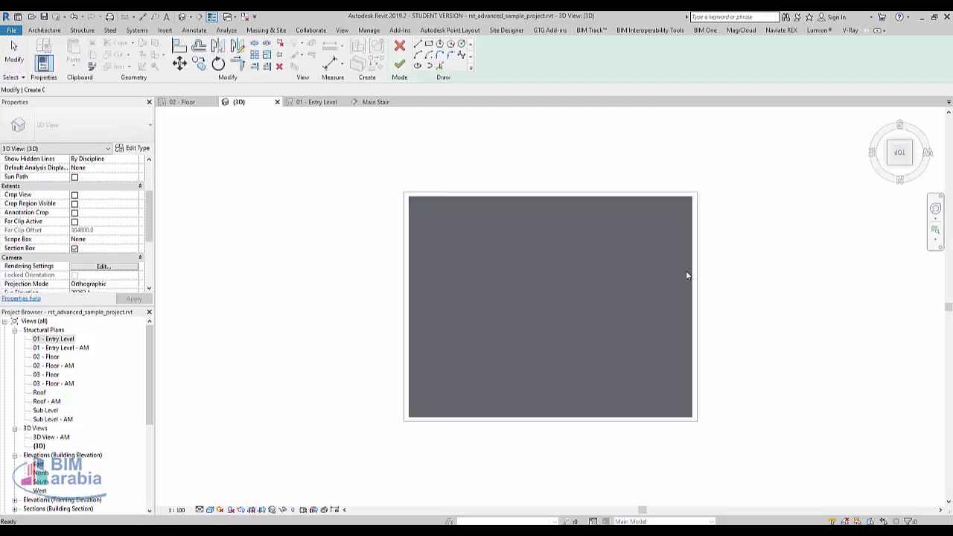
pyautogui.click(429, 44)
pyautogui.click(590, 297)
pyautogui.click(645, 339)
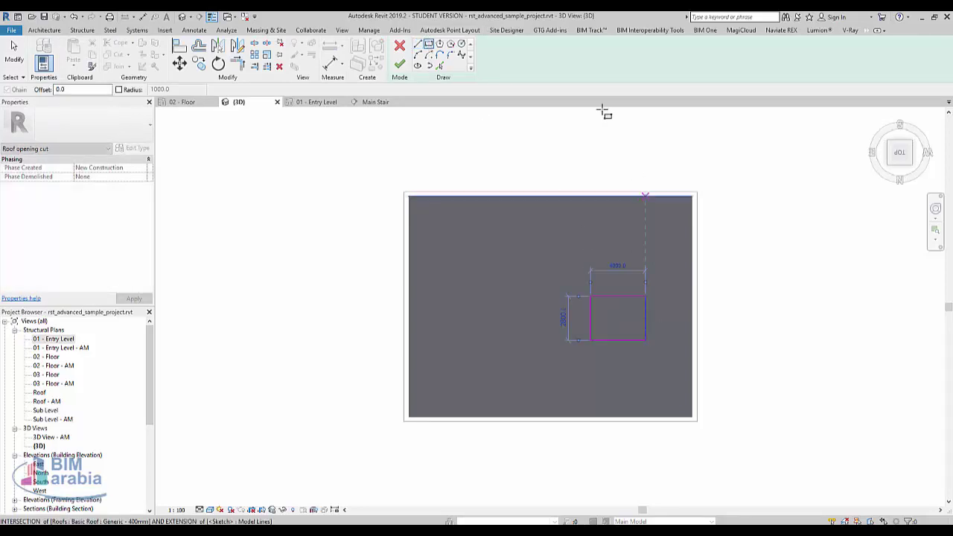
pyautogui.click(400, 64)
pyautogui.click(622, 141)
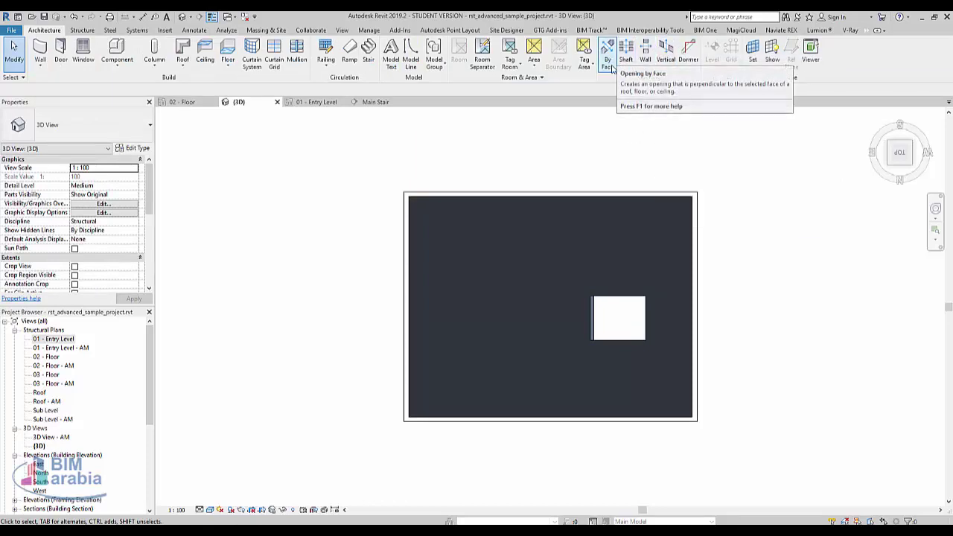
# Step: Cut a rectangular vertical opening in the roof beside the face opening
pyautogui.click(665, 53)
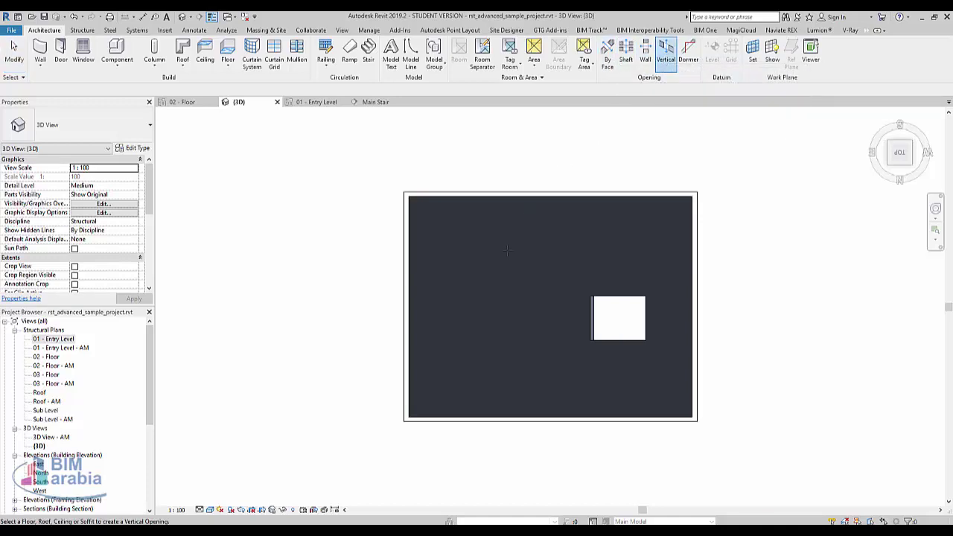
pyautogui.click(501, 231)
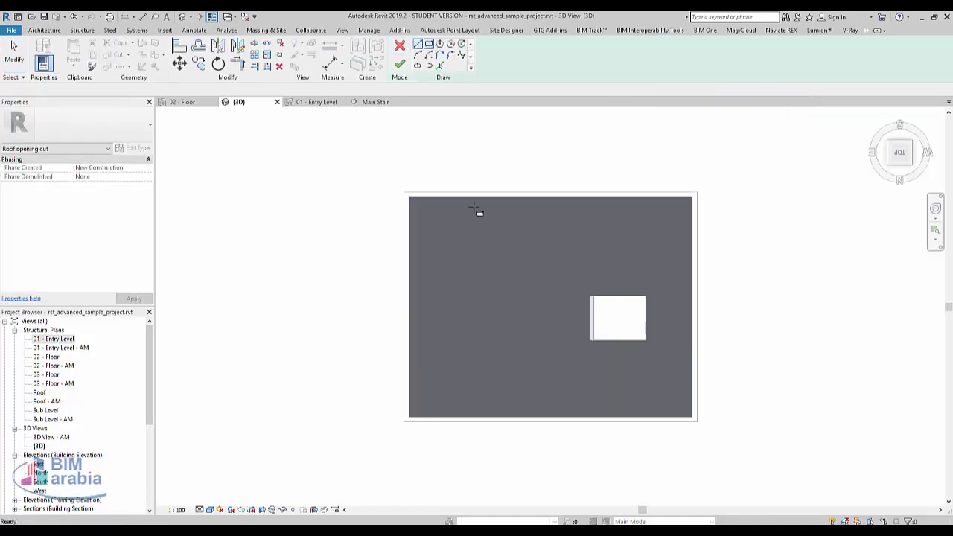
pyautogui.click(563, 294)
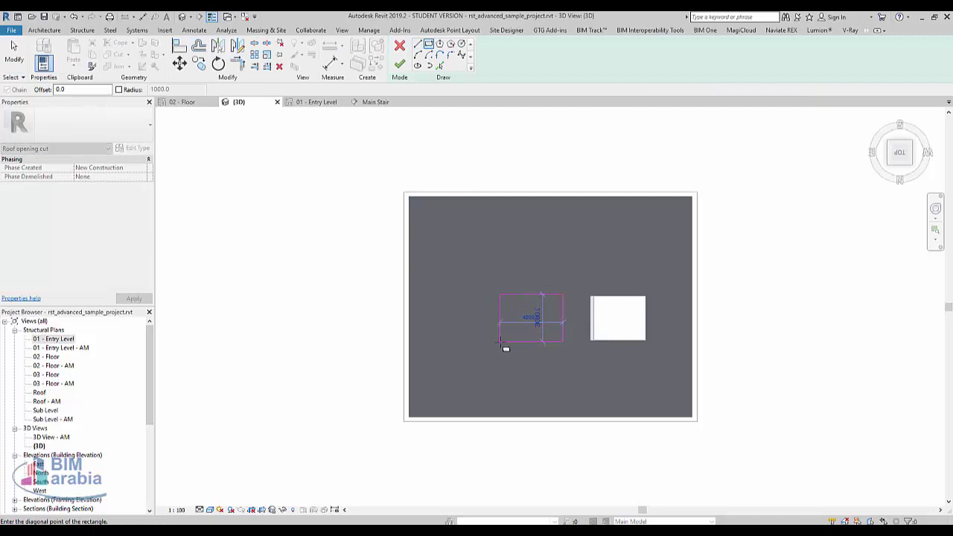
pyautogui.click(498, 341)
pyautogui.click(400, 64)
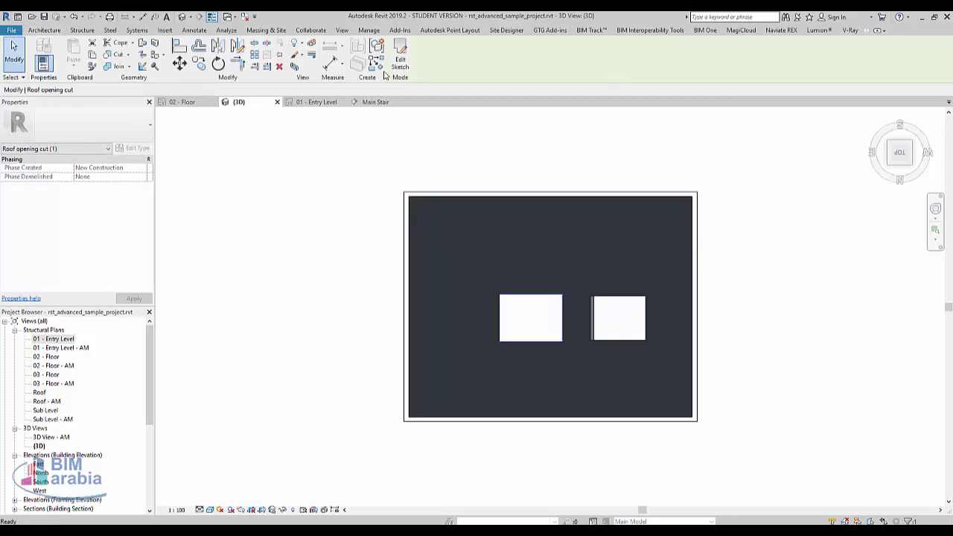
pyautogui.click(459, 150)
# Step: Add a rectangular shaft opening on the roof's left side and view it obliquely
pyautogui.click(626, 58)
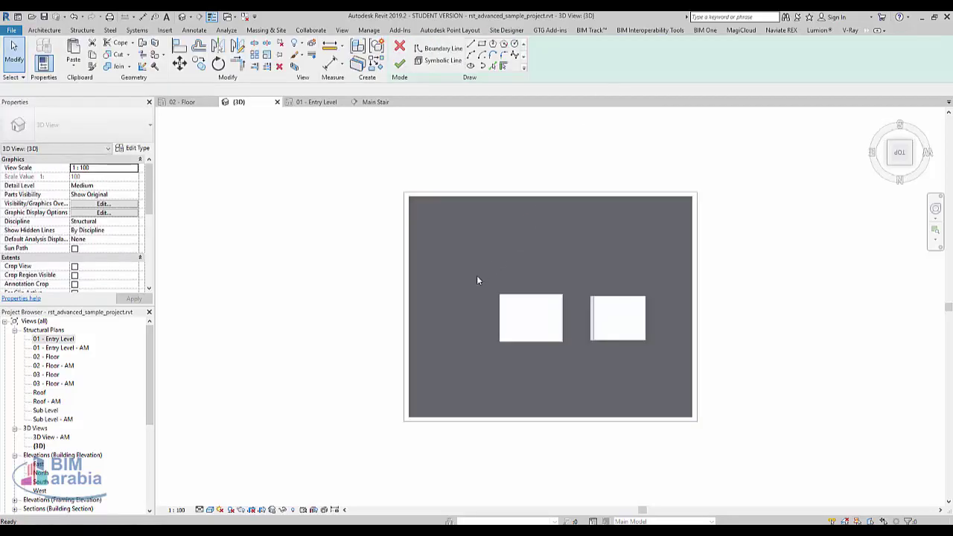
pyautogui.click(482, 45)
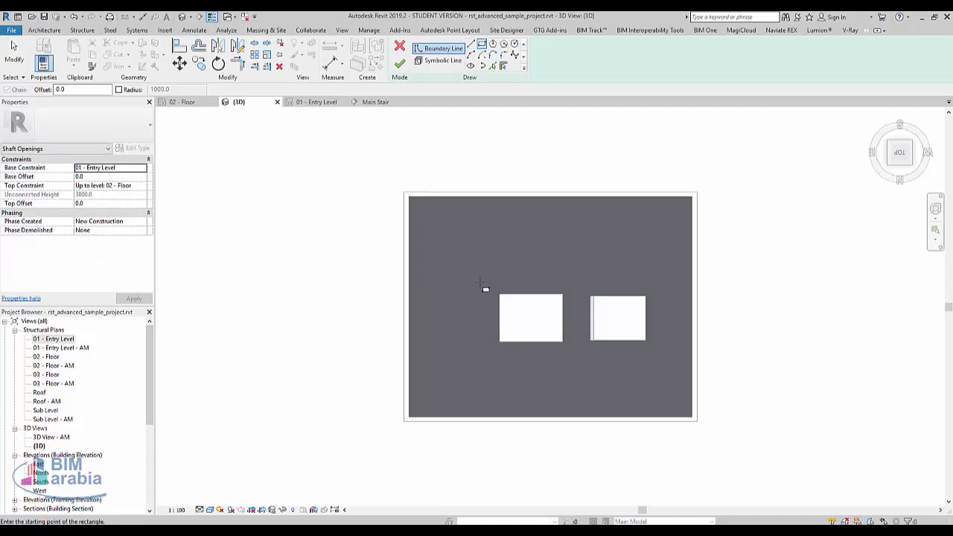
pyautogui.click(422, 350)
pyautogui.click(399, 64)
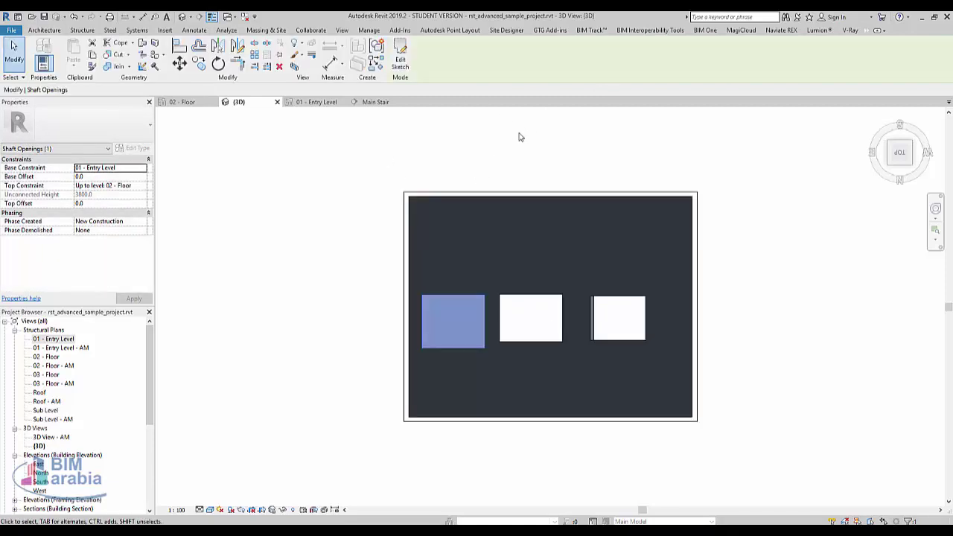
pyautogui.click(520, 137)
pyautogui.moveTo(624, 394)
pyautogui.keyDown('shift'); pyautogui.mouseDown(button='middle')
pyautogui.moveTo(617, 247)
pyautogui.moveTo(598, 153)
pyautogui.mouseUp(button='middle'); pyautogui.keyUp('shift')
# Step: Orbit the isolated roof to a nearly edge-on angle and set the visual style to Wireframe
pyautogui.scroll(3, 571, 365)
pyautogui.moveTo(572, 365)
pyautogui.keyDown('shift'); pyautogui.mouseDown(button='middle')
pyautogui.moveTo(551, 276)
pyautogui.moveTo(541, 304)
pyautogui.moveTo(570, 281)
pyautogui.moveTo(635, 182)
pyautogui.mouseUp(button='middle'); pyautogui.keyUp('shift')
pyautogui.click(630, 192)
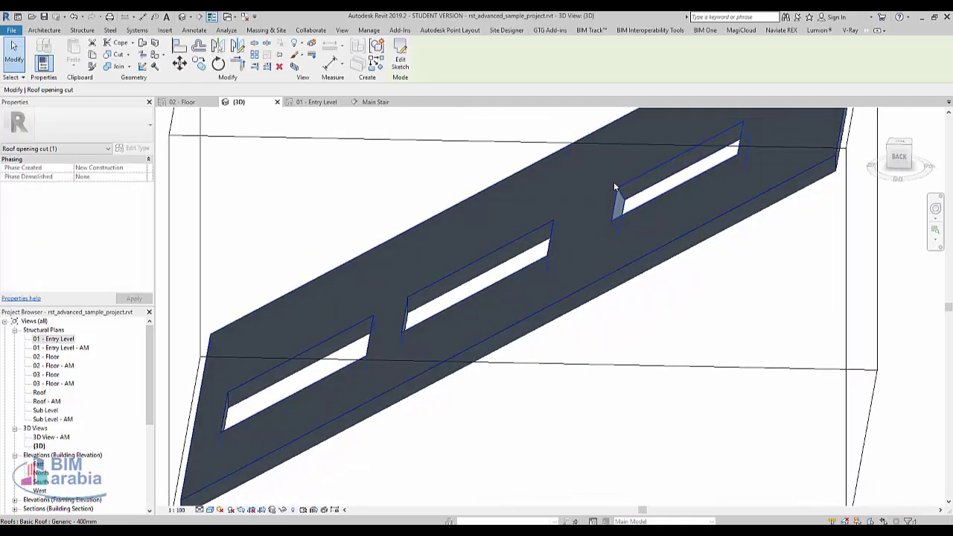
pyautogui.moveTo(609, 414)
pyautogui.keyDown('shift'); pyautogui.mouseDown(button='middle')
pyautogui.moveTo(568, 397)
pyautogui.moveTo(555, 349)
pyautogui.moveTo(563, 355)
pyautogui.moveTo(451, 417)
pyautogui.mouseUp(button='middle'); pyautogui.keyUp('shift')
pyautogui.click(212, 510)
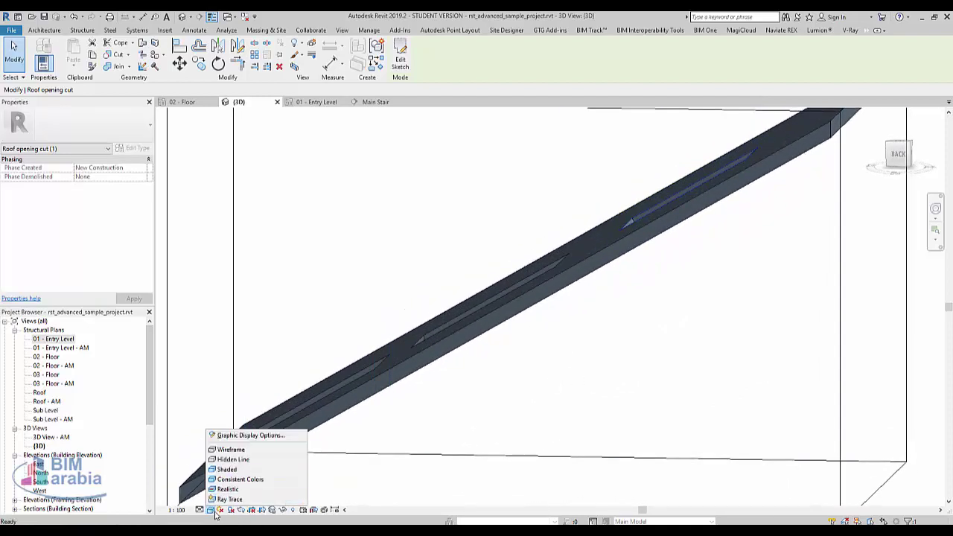
pyautogui.click(231, 448)
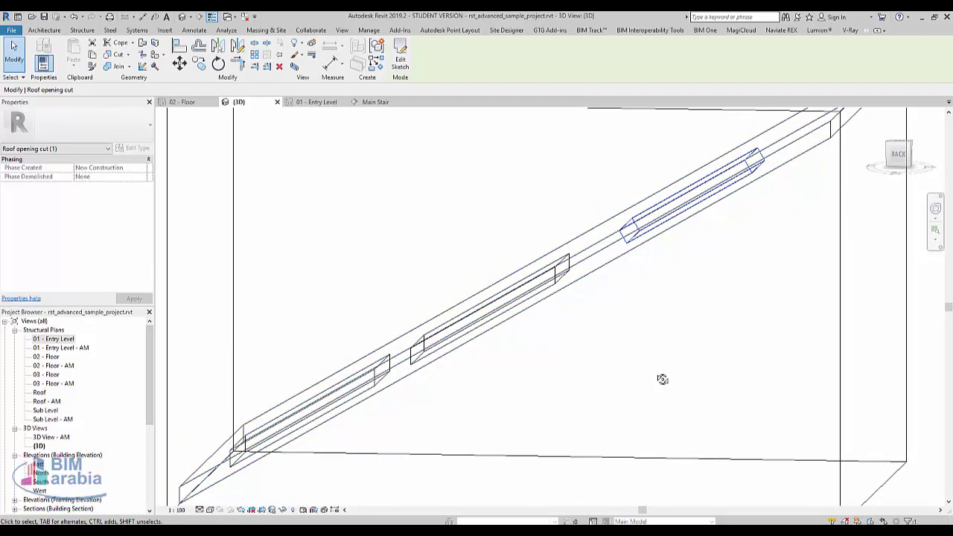
# Step: View the wireframe roof from the ViewCube Back face and pan along the slab
pyautogui.keyDown('shift'); pyautogui.moveTo(661, 379); pyautogui.dragTo(666, 361, button='middle'); pyautogui.keyUp('shift')
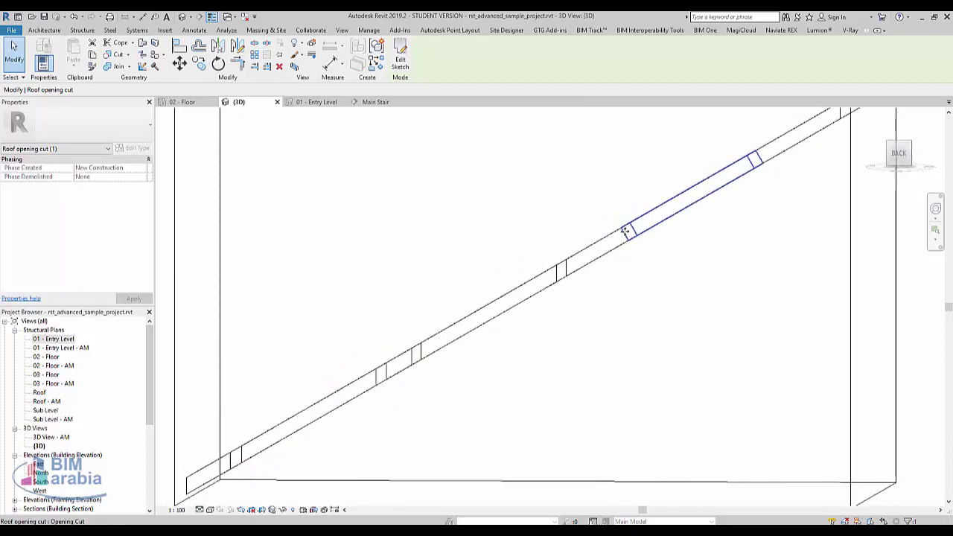
pyautogui.click(899, 152)
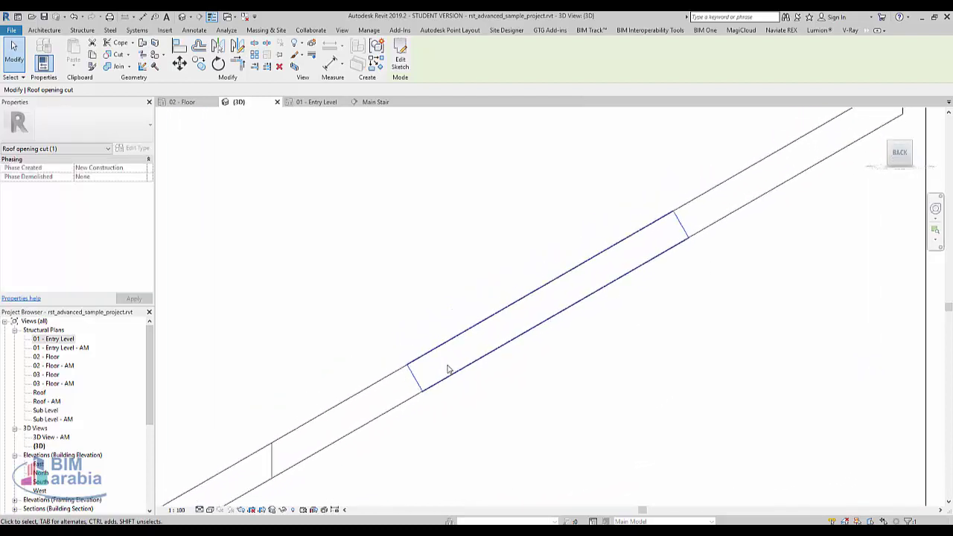
pyautogui.moveTo(447, 368); pyautogui.dragTo(776, 192, button='middle')
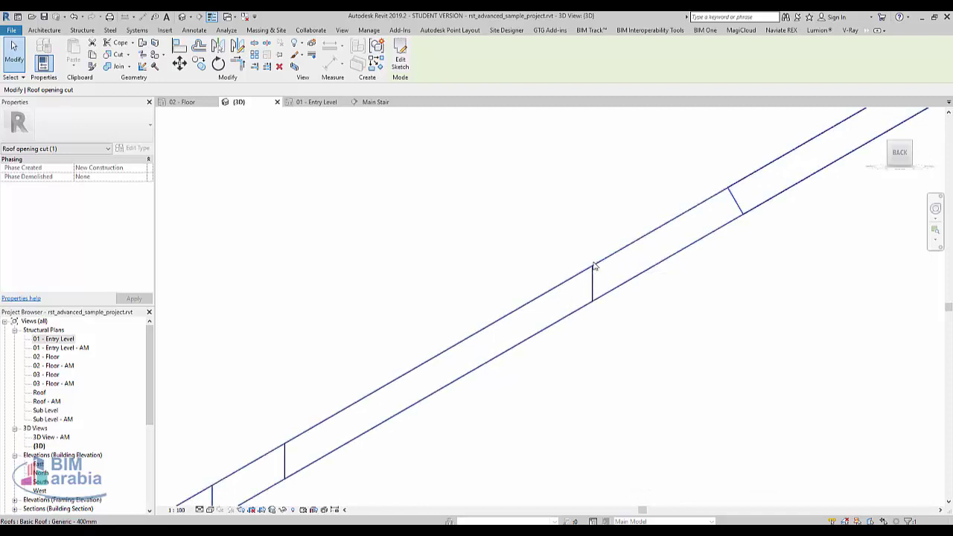
pyautogui.scroll(-2, 588, 222)
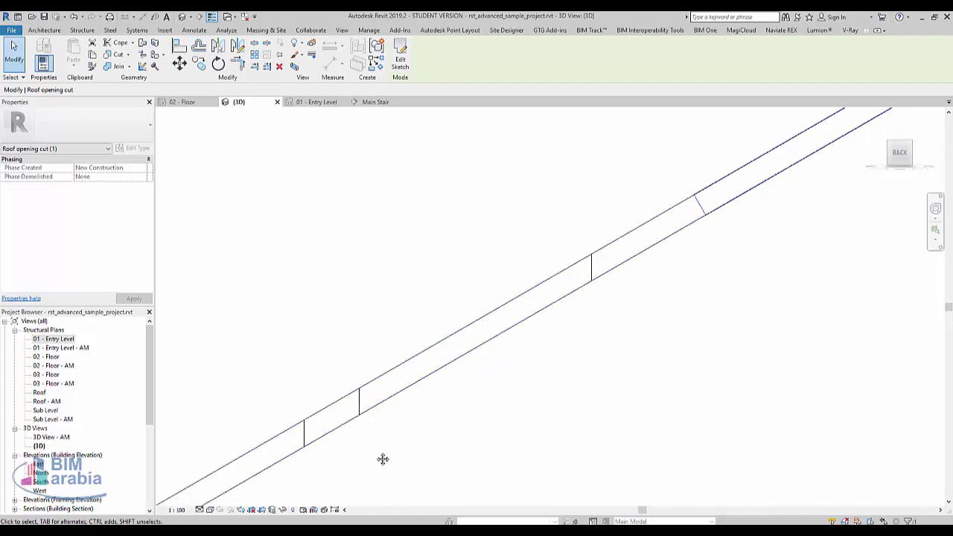
pyautogui.moveTo(382, 459); pyautogui.dragTo(331, 404, button='middle')
pyautogui.scroll(-2, 315, 433)
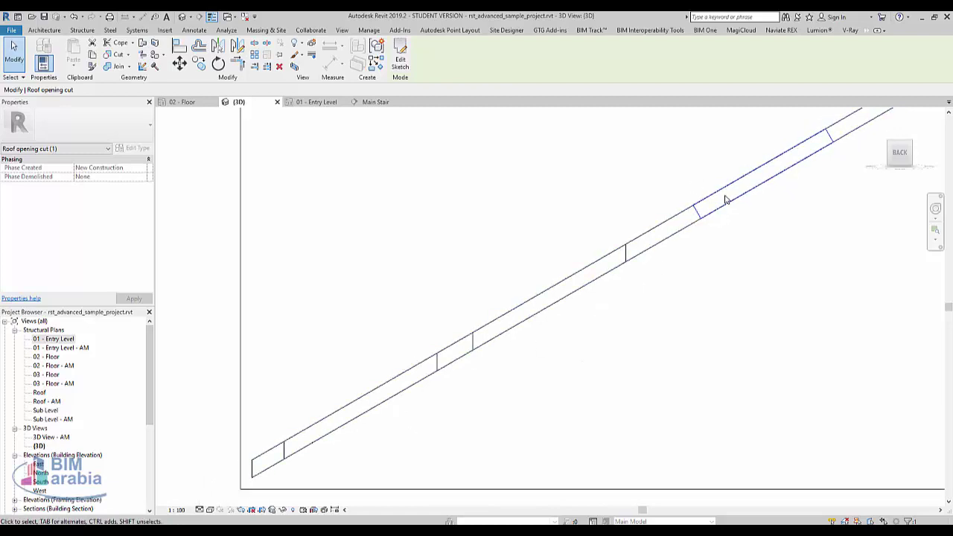
# Step: Select the upper and lower roof opening cuts through the slab
pyautogui.click(700, 330)
pyautogui.moveTo(700, 330); pyautogui.dragTo(520, 414, button='middle')
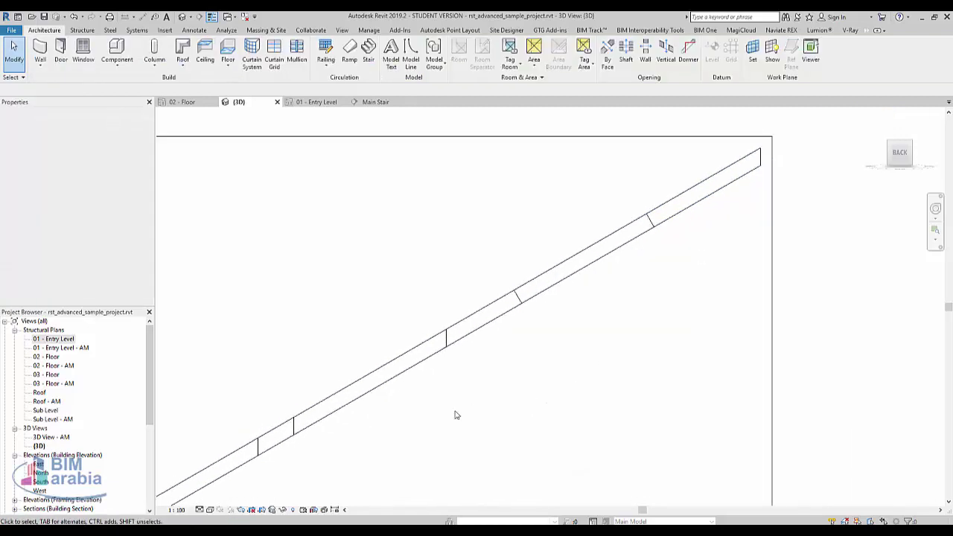
pyautogui.moveTo(513, 385); pyautogui.dragTo(711, 180)
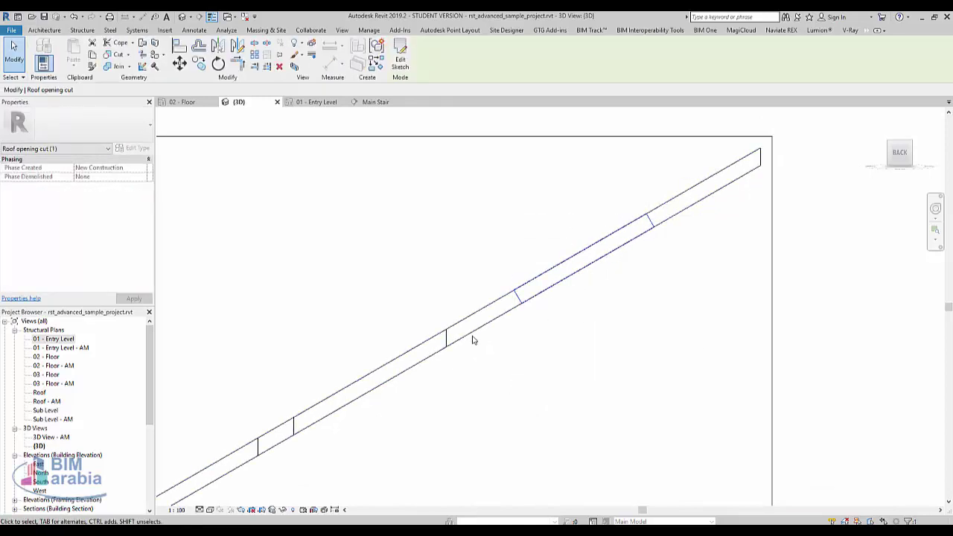
pyautogui.moveTo(279, 466); pyautogui.dragTo(477, 249)
# Step: View the 01 - Entry Level plan's grid lines and lower pile caps, then return to the Default 3D View
pyautogui.scroll(-5, 485, 328)
pyautogui.hotkey('ctrl', 'Tab')
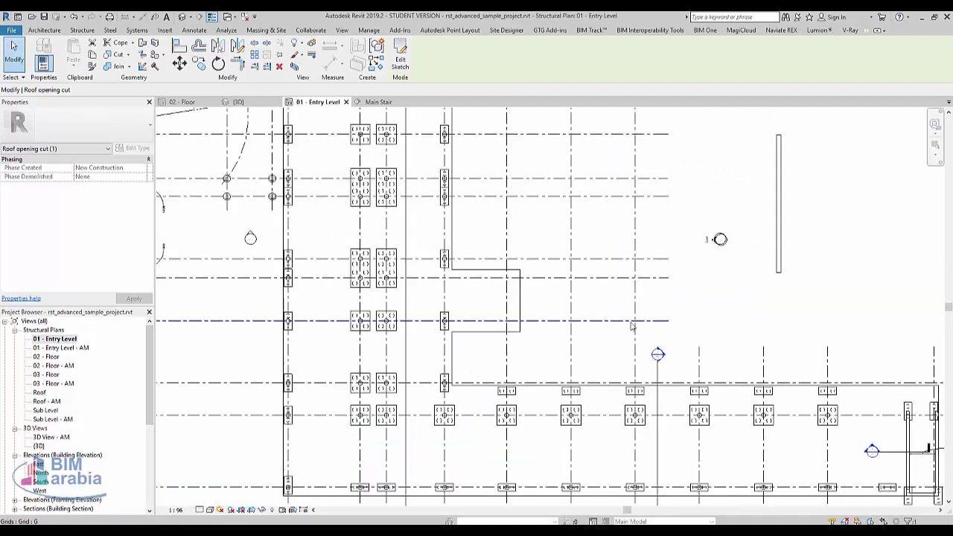
pyautogui.click(44, 29)
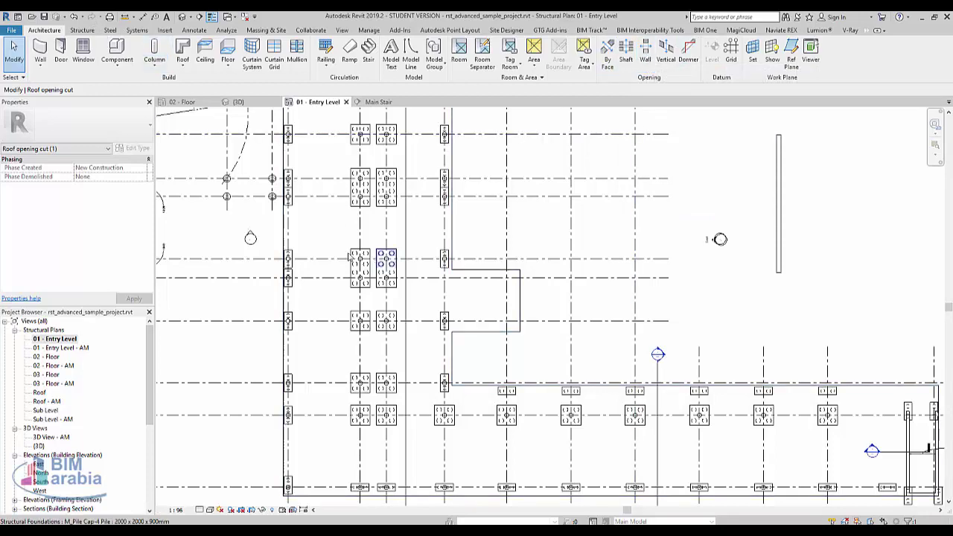
pyautogui.moveTo(347, 256); pyautogui.dragTo(344, 87, button='middle')
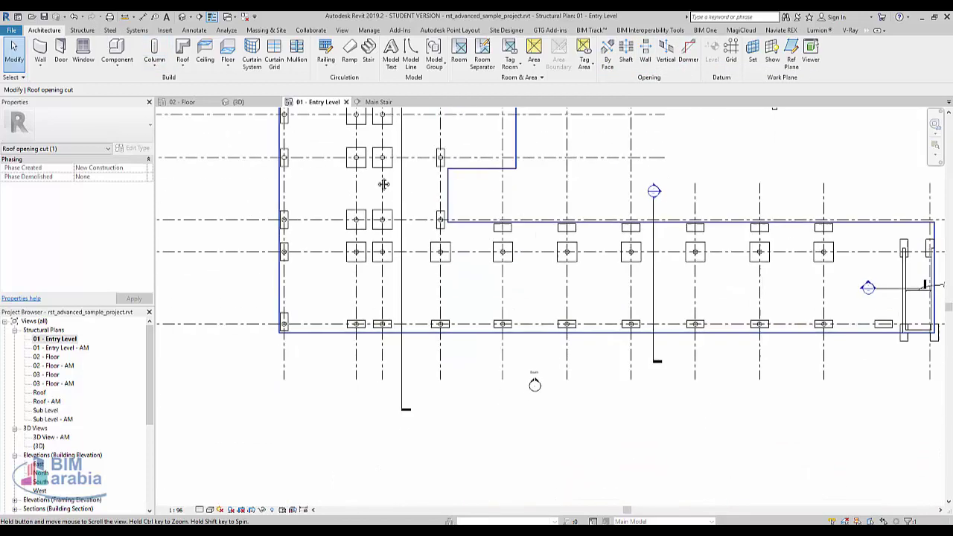
pyautogui.click(111, 17)
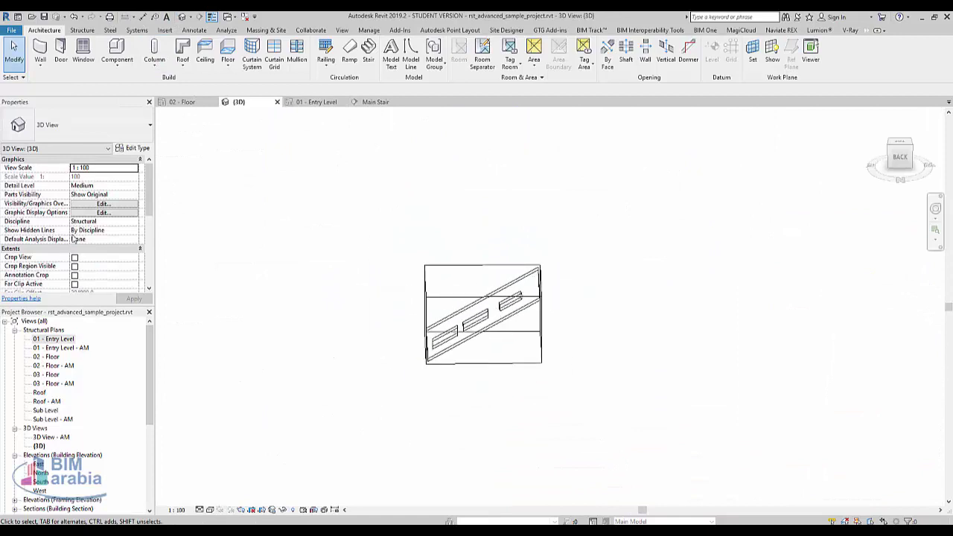
# Step: Turn off the Section Box and set the 3D view's visual style to Shaded
pyautogui.scroll(-4, 76, 250)
pyautogui.click(74, 213)
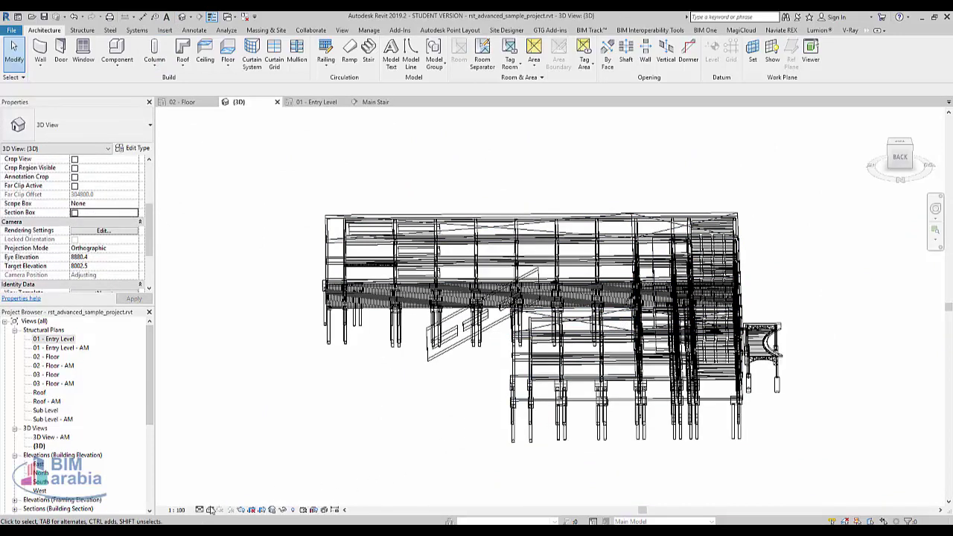
pyautogui.click(210, 510)
pyautogui.click(253, 469)
# Step: Orbit the model, inspecting the roof floor and the exterior end wall
pyautogui.moveTo(323, 457)
pyautogui.keyDown('shift'); pyautogui.mouseDown(button='middle')
pyautogui.moveTo(480, 447)
pyautogui.moveTo(542, 395)
pyautogui.mouseUp(button='middle'); pyautogui.keyUp('shift')
pyautogui.click(588, 259)
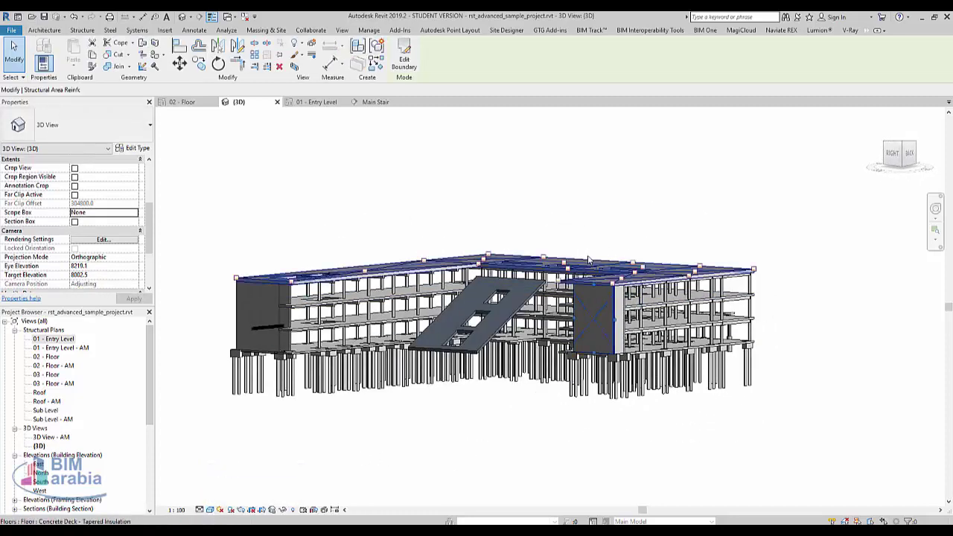
pyautogui.scroll(5, 588, 284)
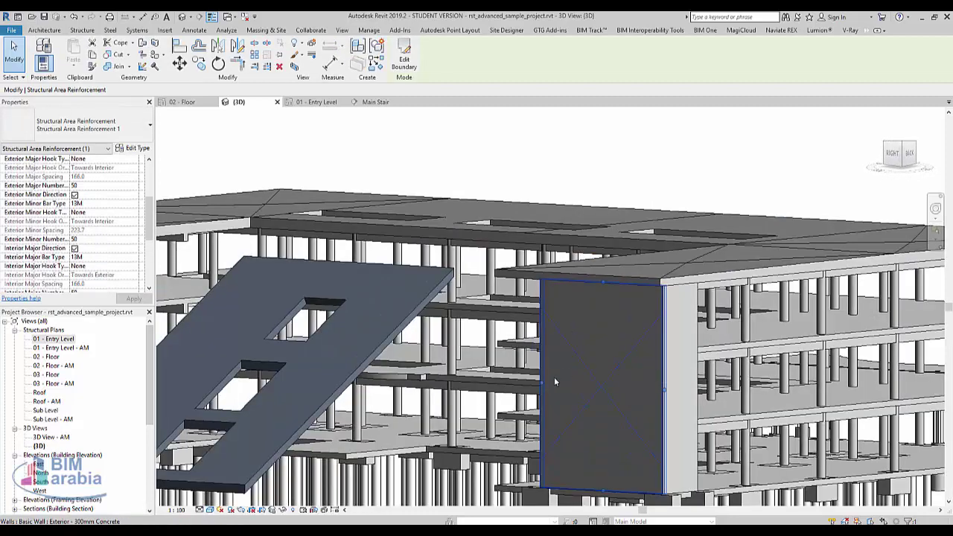
pyautogui.keyDown('shift'); pyautogui.moveTo(554, 382); pyautogui.dragTo(595, 340, button='middle'); pyautogui.keyUp('shift')
pyautogui.click(631, 359)
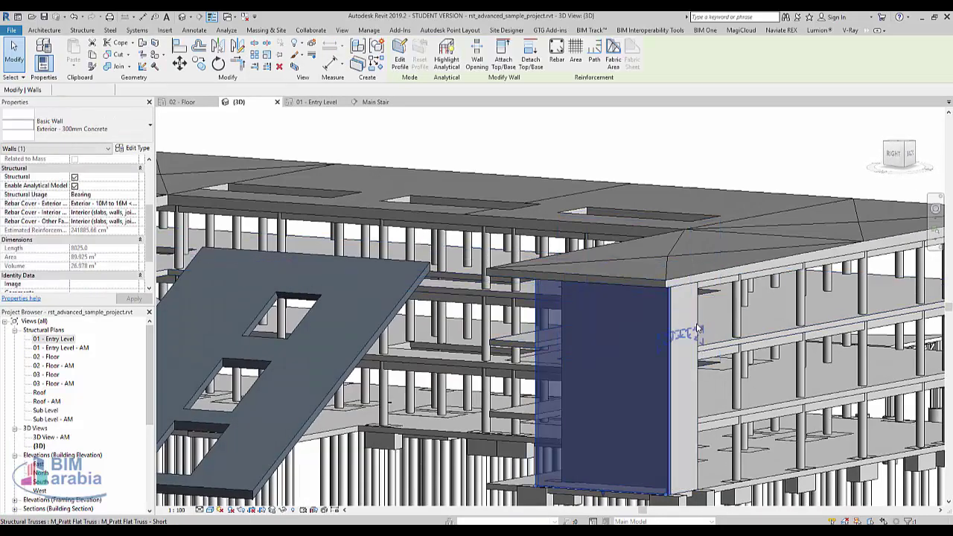
pyautogui.press('Escape')
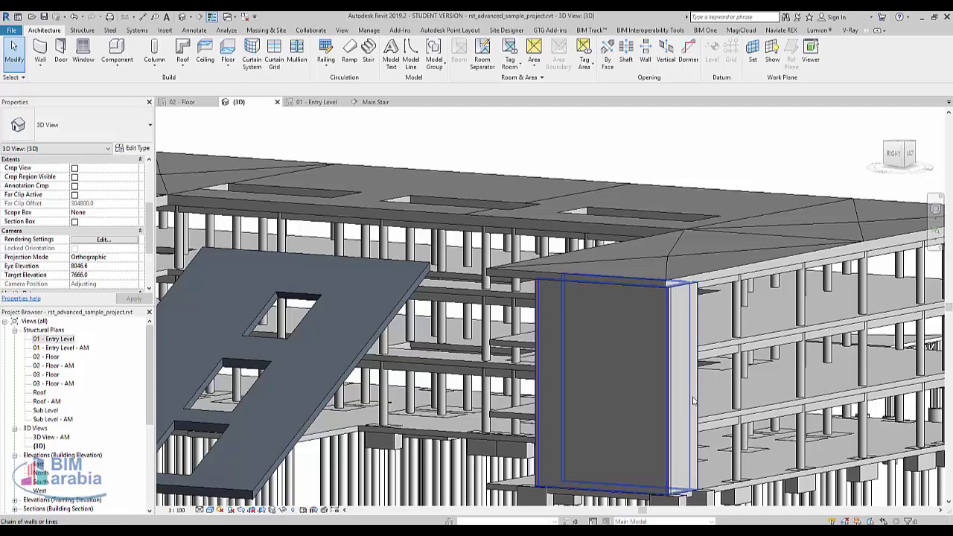
pyautogui.click(579, 404)
pyautogui.moveTo(579, 404)
pyautogui.keyDown('shift'); pyautogui.mouseDown(button='middle')
pyautogui.moveTo(624, 388)
pyautogui.moveTo(403, 399)
pyautogui.mouseUp(button='middle'); pyautogui.keyUp('shift')
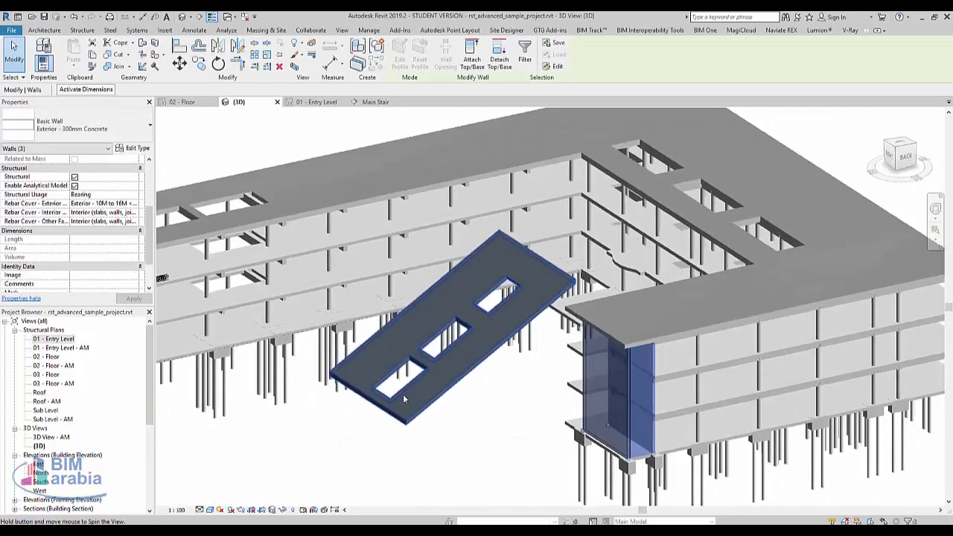
pyautogui.press('Escape')
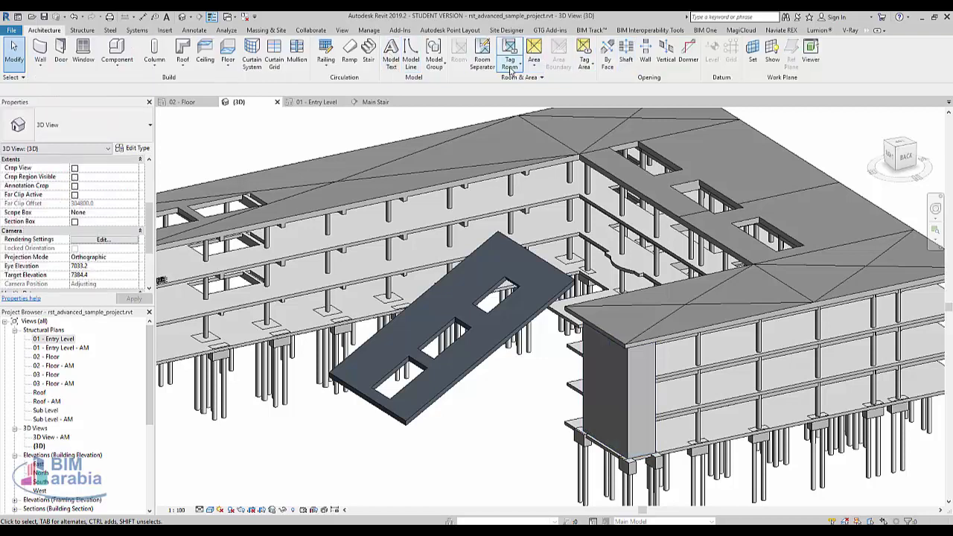
# Step: Cut a first rectangular wall opening in the right wing's exterior end wall
pyautogui.click(645, 53)
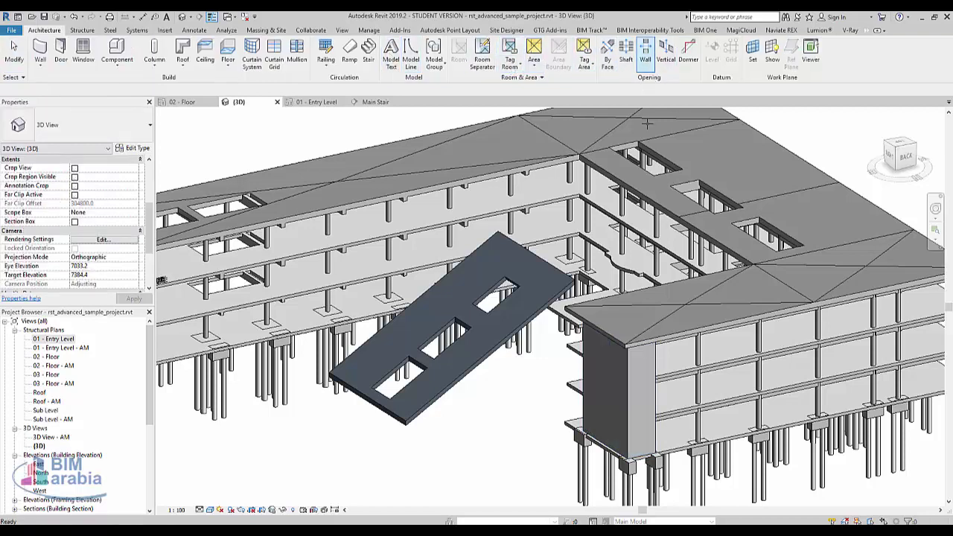
pyautogui.click(607, 395)
pyautogui.scroll(2, 560, 458)
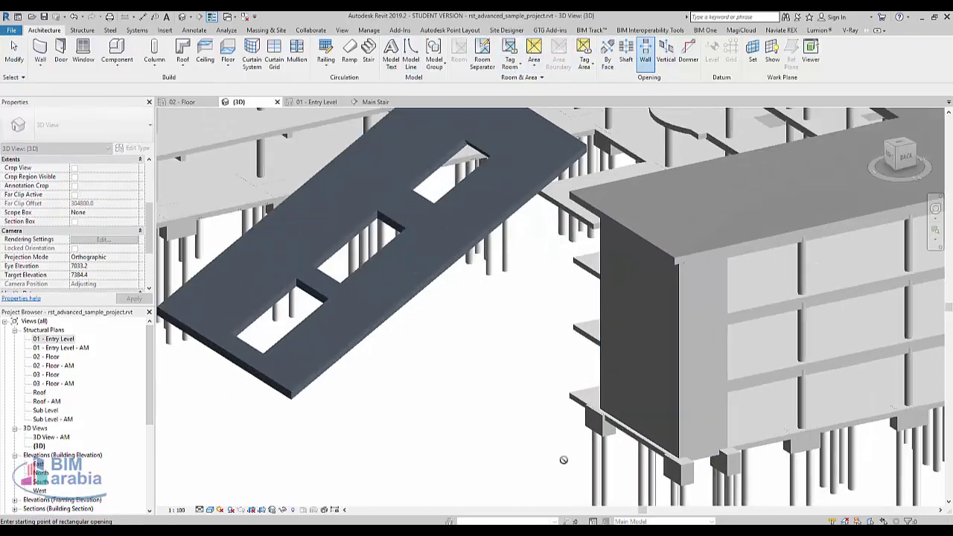
pyautogui.click(627, 321)
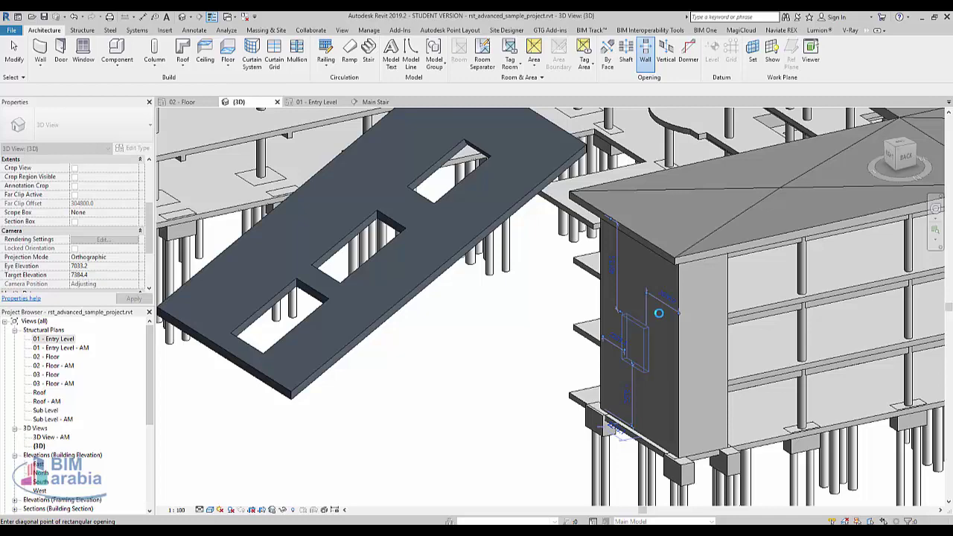
pyautogui.click(658, 313)
pyautogui.scroll(-3, 658, 312)
pyautogui.press('Escape')
pyautogui.scroll(3, 636, 404)
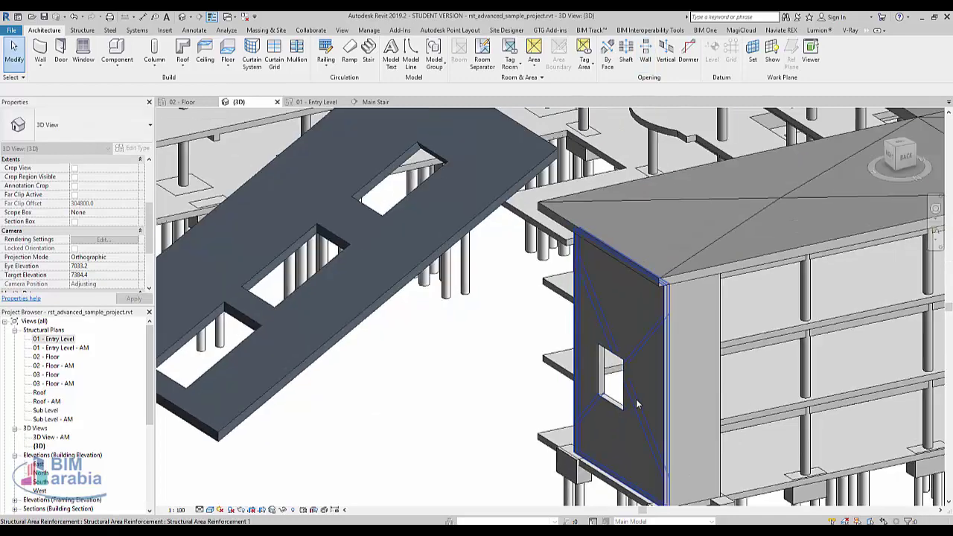
# Step: Start a second rectangular opening in the same end wall, placing its first corner
pyautogui.click(606, 437)
pyautogui.click(476, 54)
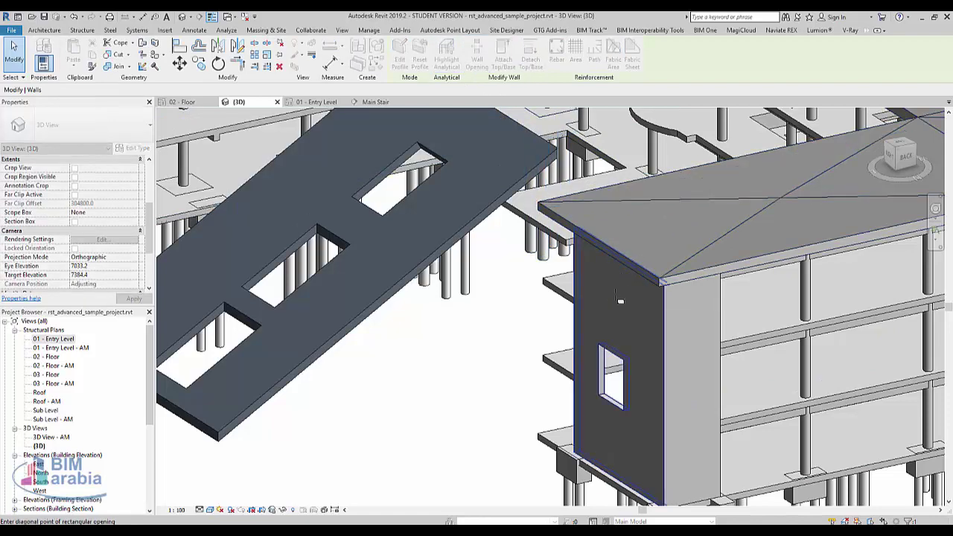
pyautogui.click(644, 333)
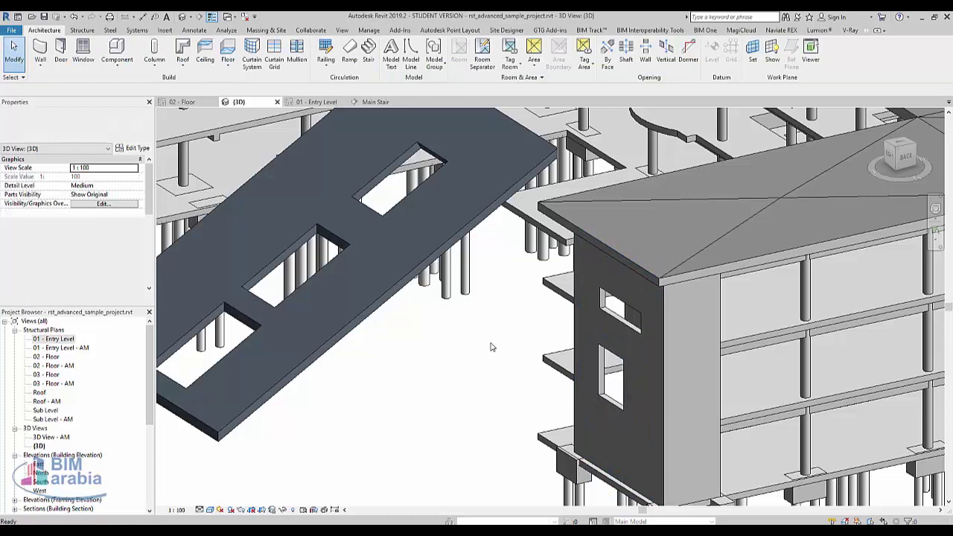
pyautogui.scroll(-3, 579, 364)
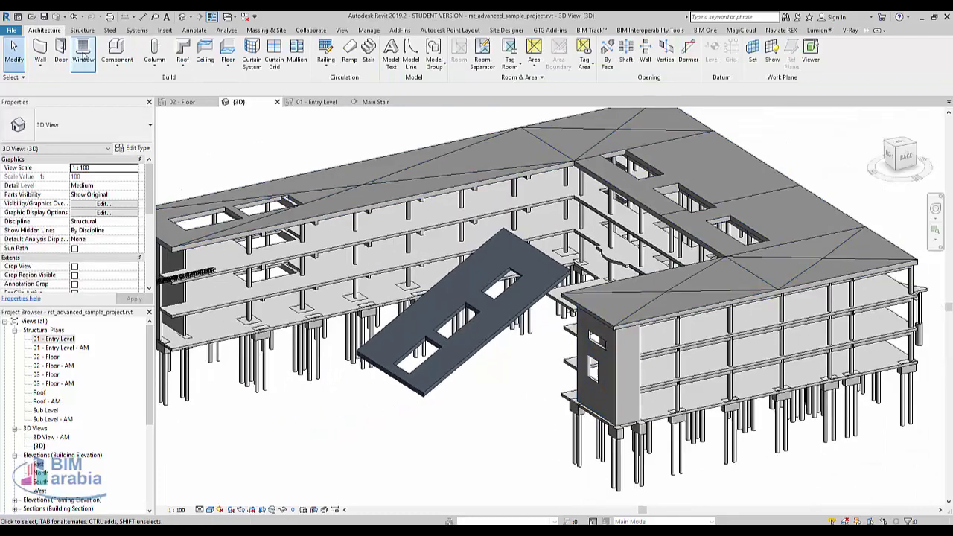
# Step: Open the Link Revit dialog from the Insert tab
pyautogui.click(171, 31)
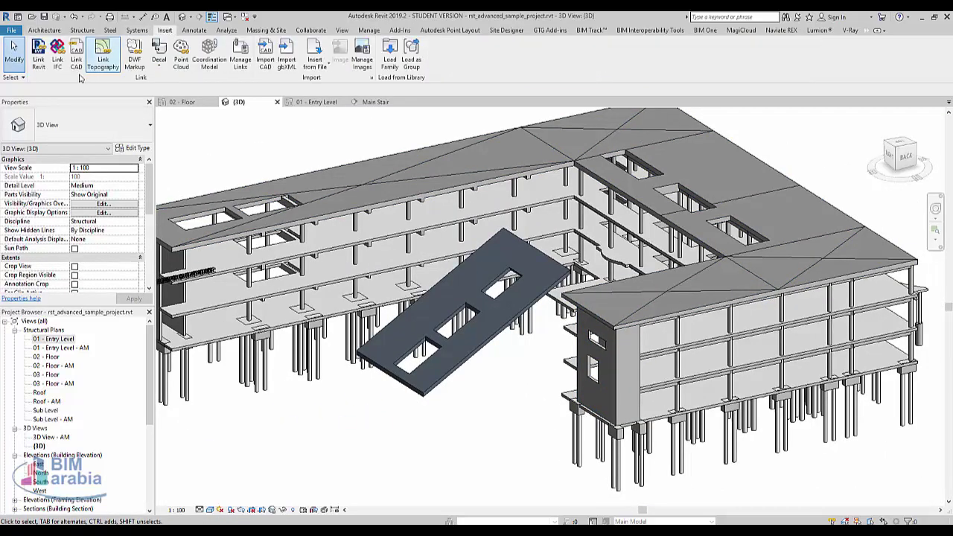
pyautogui.click(38, 56)
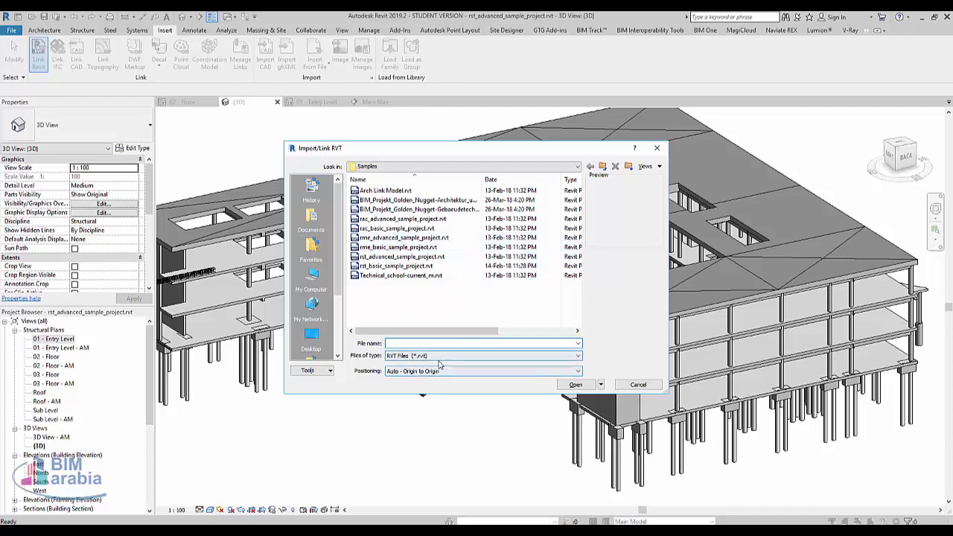
# Step: Link rme_advanced_sample_project.rvt into the structural project
pyautogui.click(398, 239)
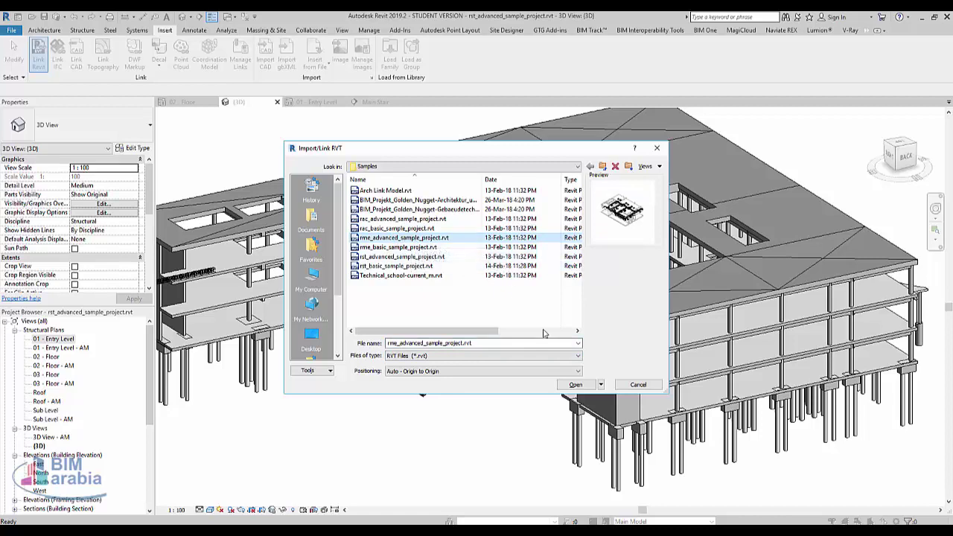
pyautogui.click(575, 385)
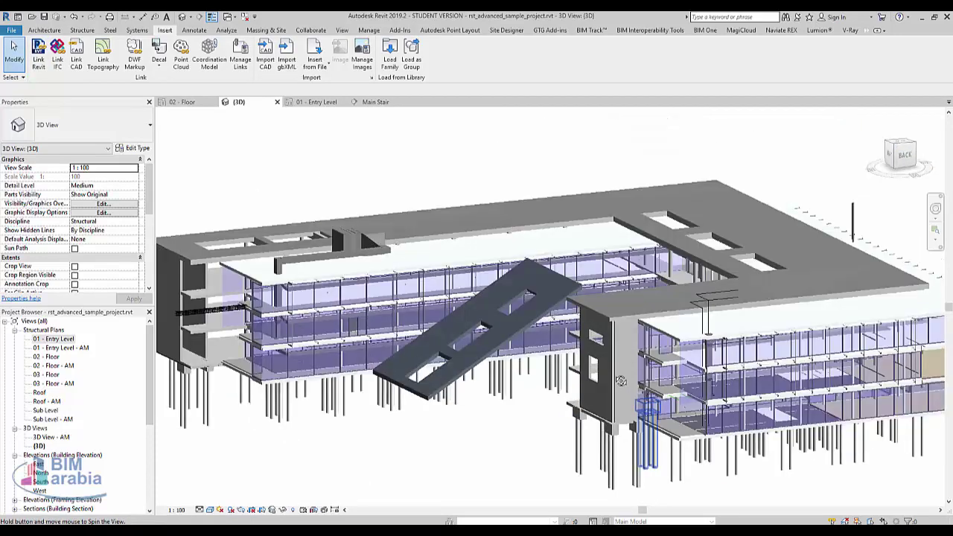
# Step: Orbit and zoom to the building's right side, then select the linked MEP model
pyautogui.keyDown('shift'); pyautogui.moveTo(575, 417); pyautogui.dragTo(692, 466, button='middle'); pyautogui.keyUp('shift')
pyautogui.scroll(1, 693, 465)
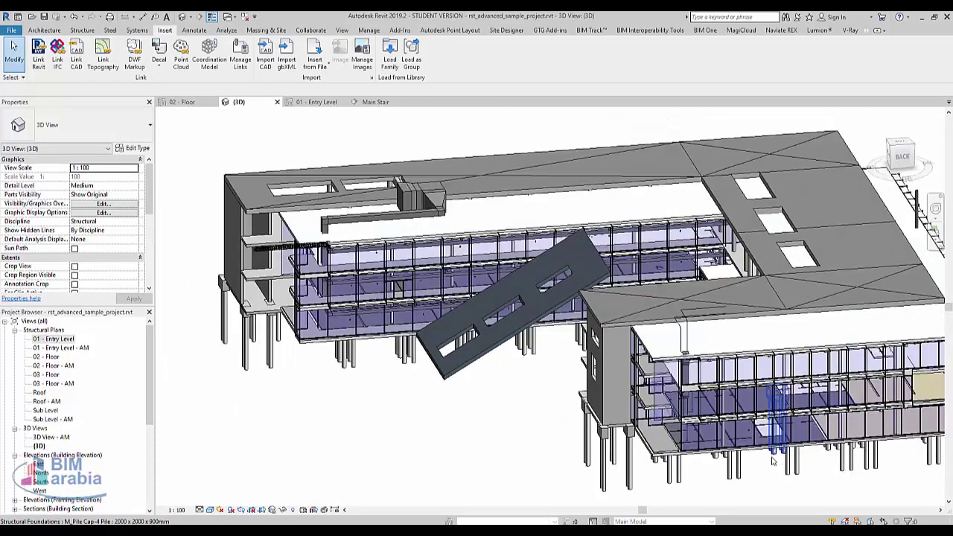
pyautogui.scroll(2, 693, 465)
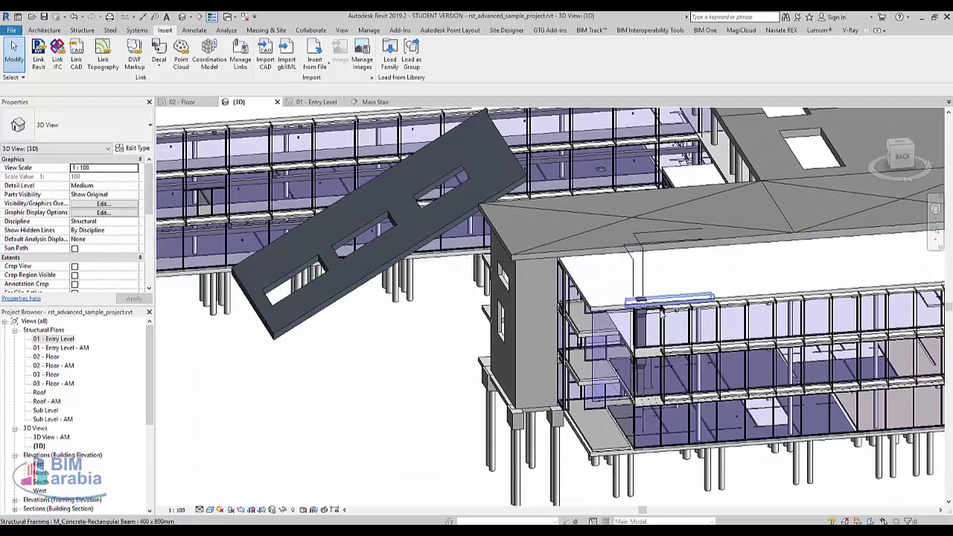
pyautogui.keyDown('shift'); pyautogui.moveTo(695, 319); pyautogui.dragTo(689, 409, button='middle'); pyautogui.keyUp('shift')
pyautogui.scroll(-3, 688, 409)
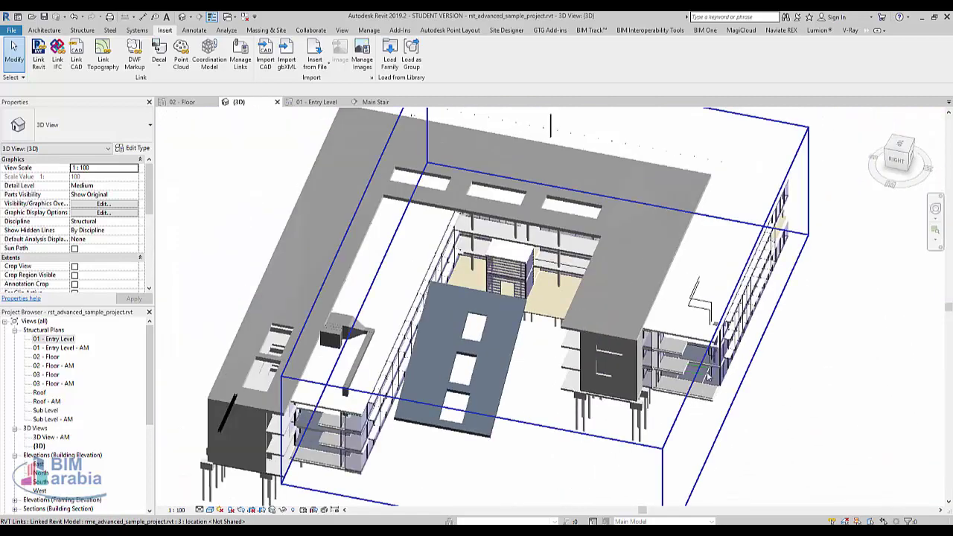
pyautogui.click(706, 390)
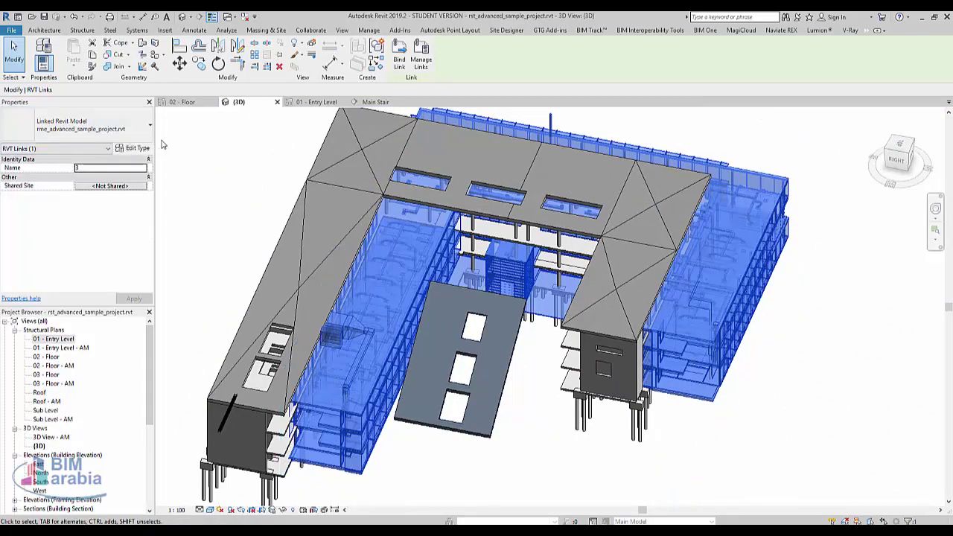
# Step: View the model from the top and move the linked MEP model by its corner
pyautogui.click(900, 147)
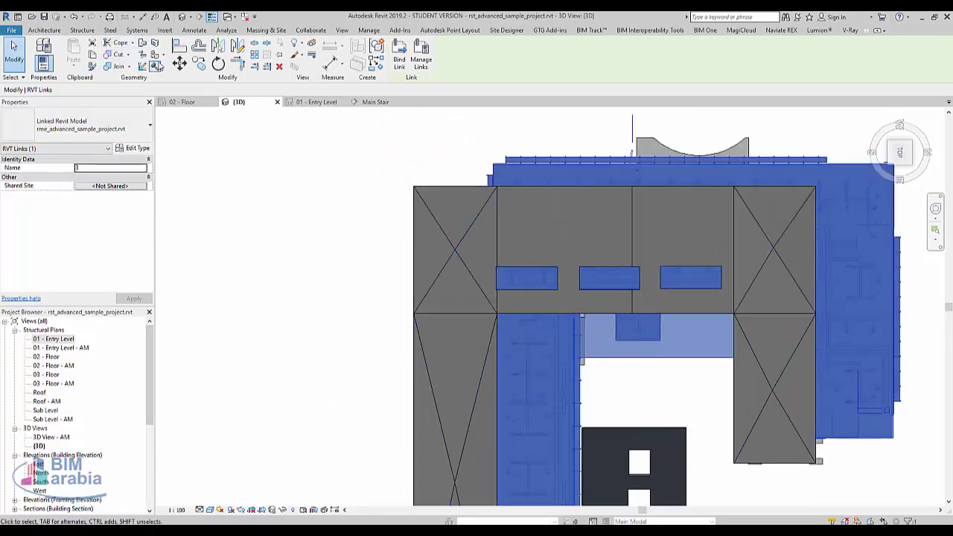
pyautogui.click(180, 63)
pyautogui.scroll(3, 886, 466)
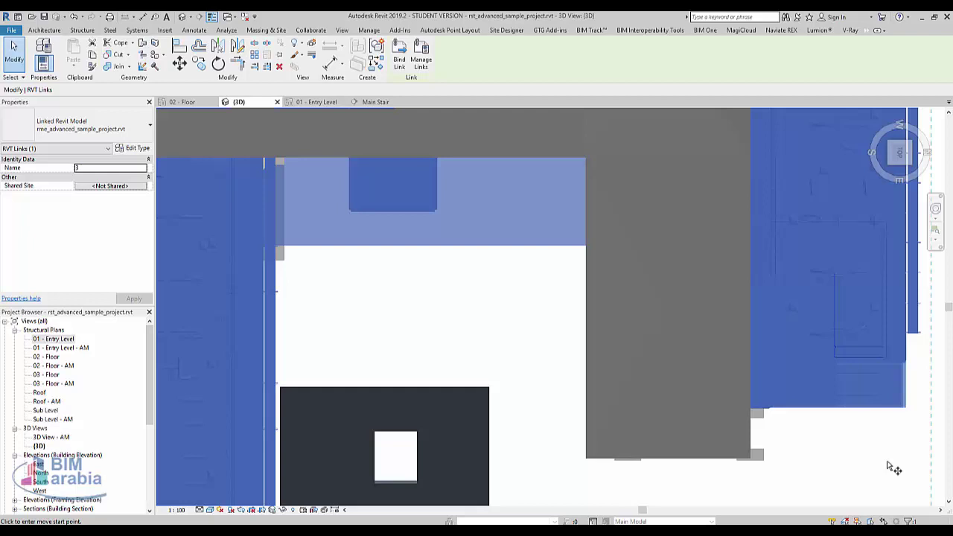
pyautogui.click(906, 408)
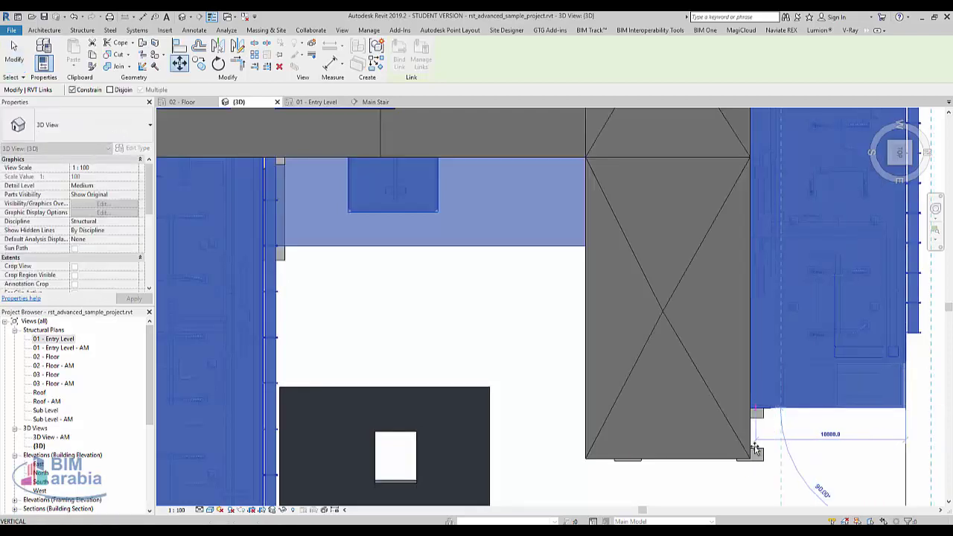
pyautogui.click(768, 366)
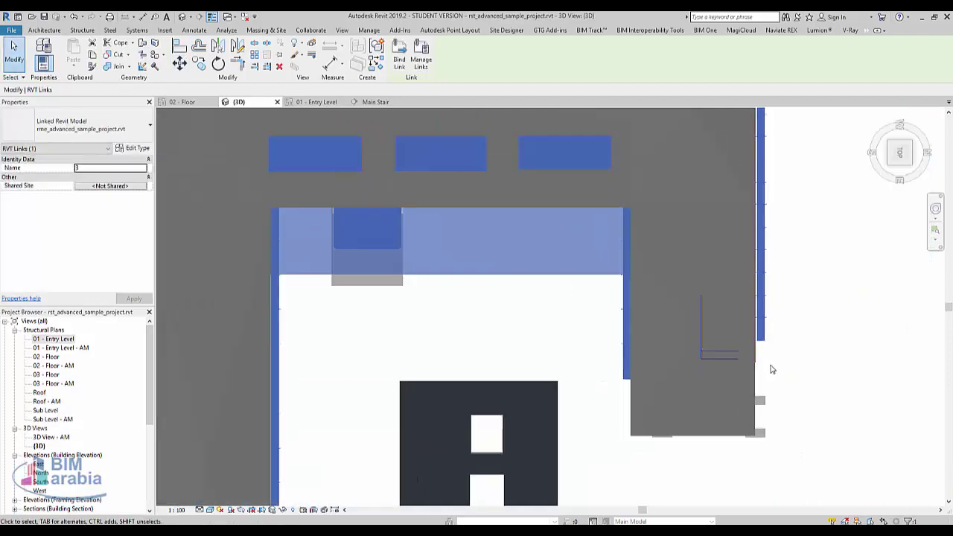
pyautogui.scroll(-2, 762, 366)
pyautogui.scroll(-2, 704, 345)
pyautogui.scroll(-1, 703, 344)
pyautogui.click(553, 410)
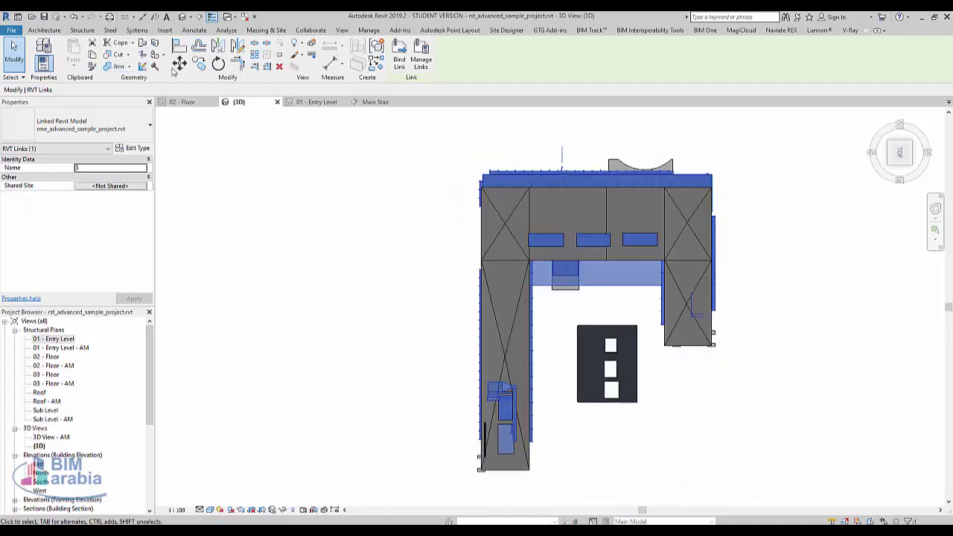
# Step: Move the linked model again from an edge midpoint to align it with the structure
pyautogui.click(179, 64)
pyautogui.scroll(3, 587, 172)
pyautogui.scroll(1, 789, 189)
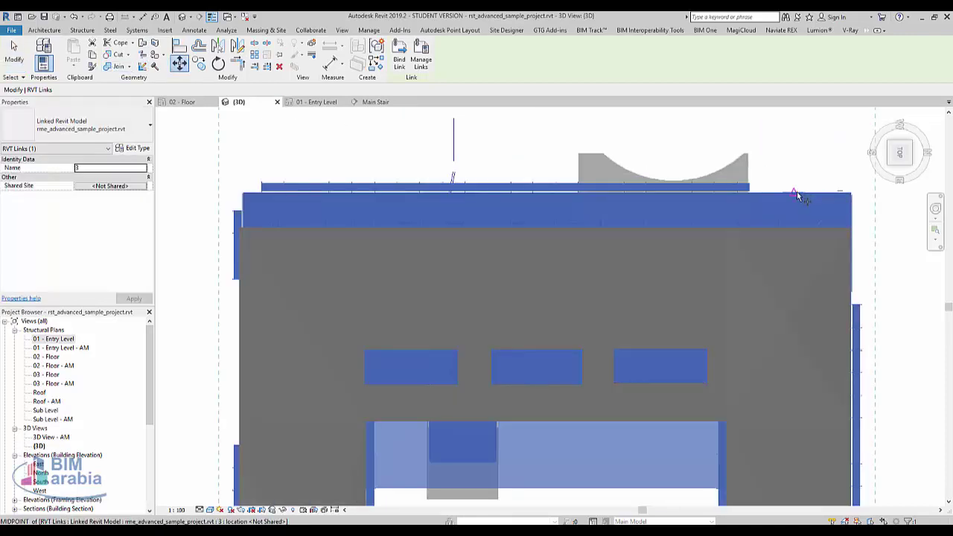
pyautogui.click(796, 194)
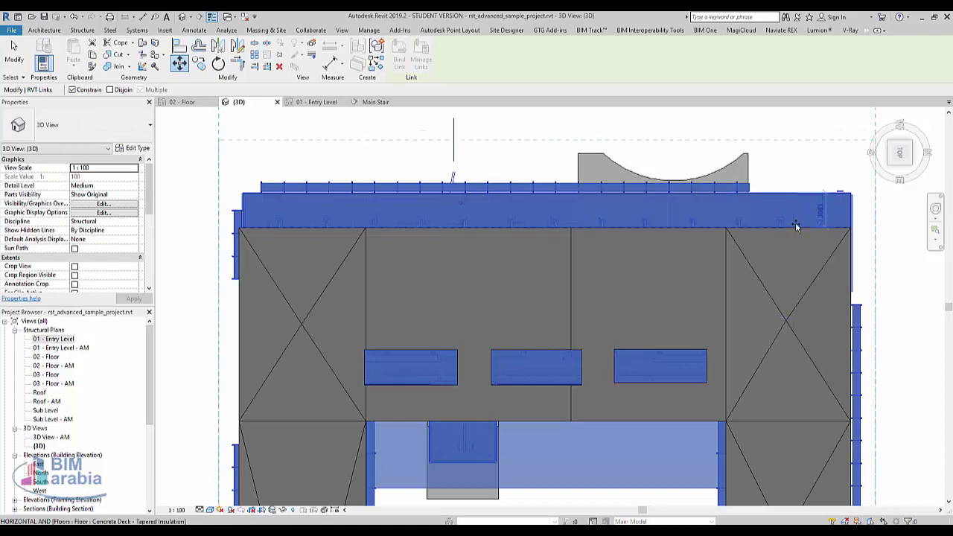
pyautogui.click(584, 258)
pyautogui.scroll(-3, 585, 310)
pyautogui.moveTo(585, 310)
pyautogui.keyDown('shift'); pyautogui.mouseDown(button='middle')
pyautogui.moveTo(564, 402)
pyautogui.moveTo(570, 225)
pyautogui.mouseUp(button='middle'); pyautogui.keyUp('shift')
pyautogui.click(524, 193)
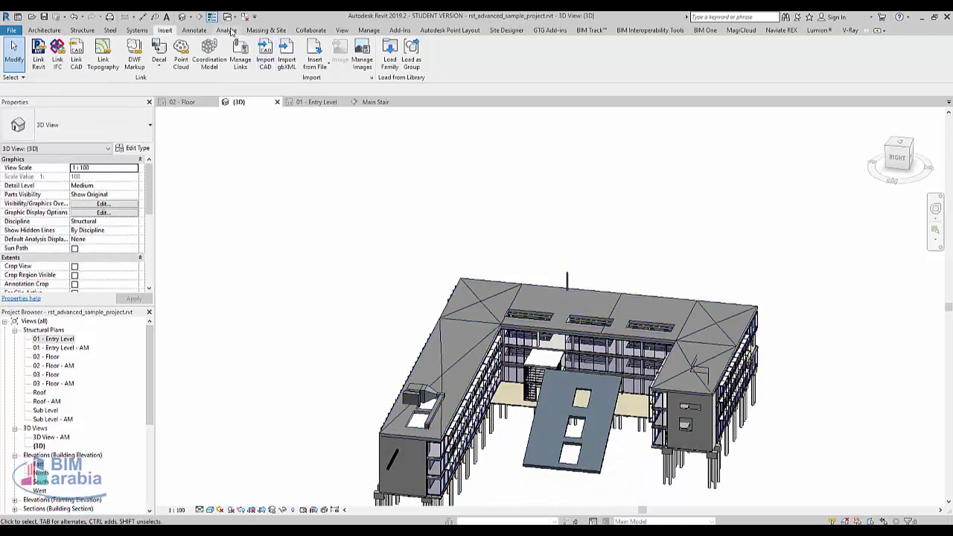
# Step: Choose Run Interference Check from the Collaborate tab
pyautogui.click(317, 33)
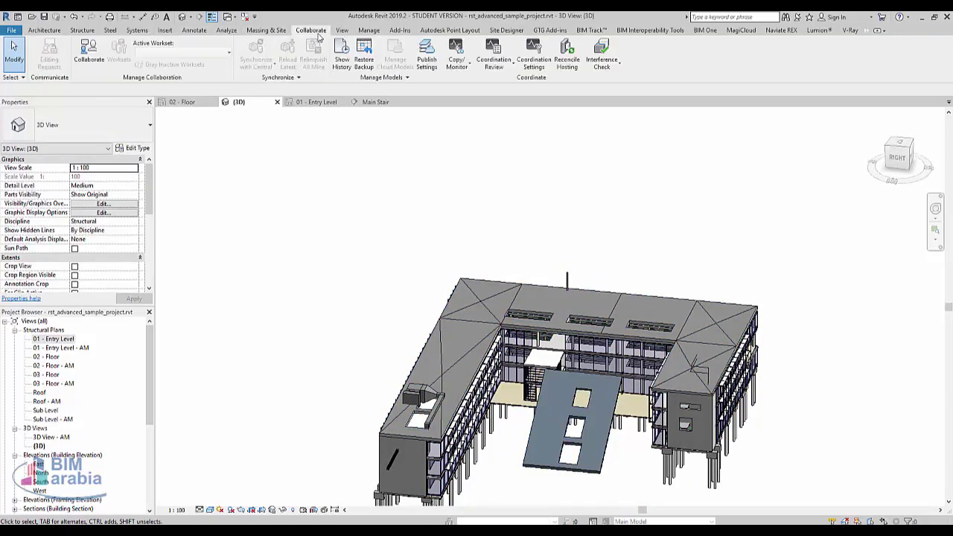
pyautogui.click(602, 66)
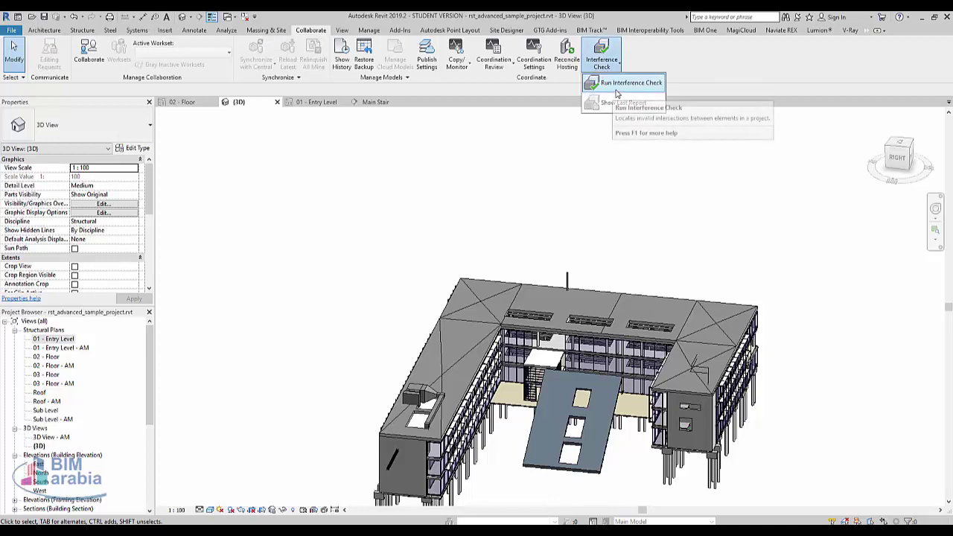
pyautogui.click(613, 87)
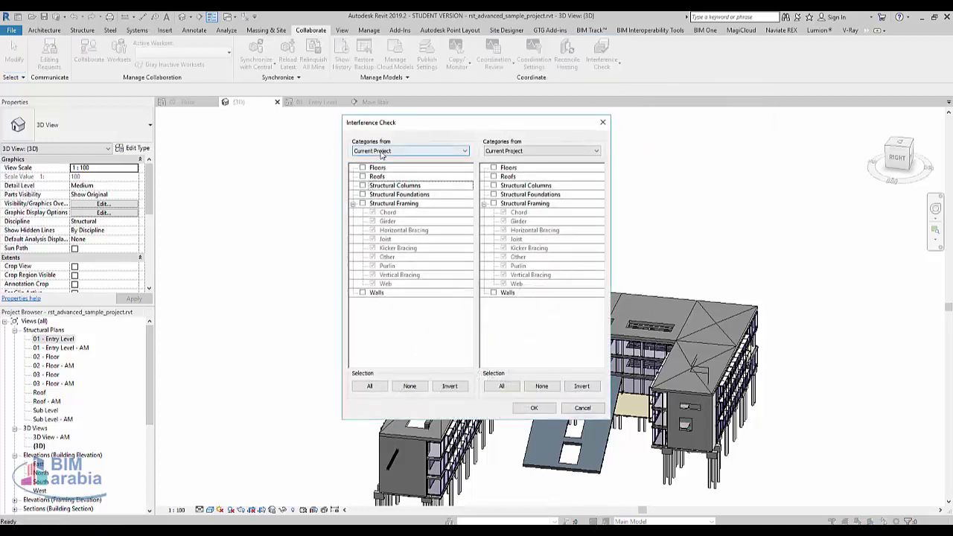
# Step: Set the first category set to the current project's Floors
pyautogui.click(380, 151)
pyautogui.click(380, 160)
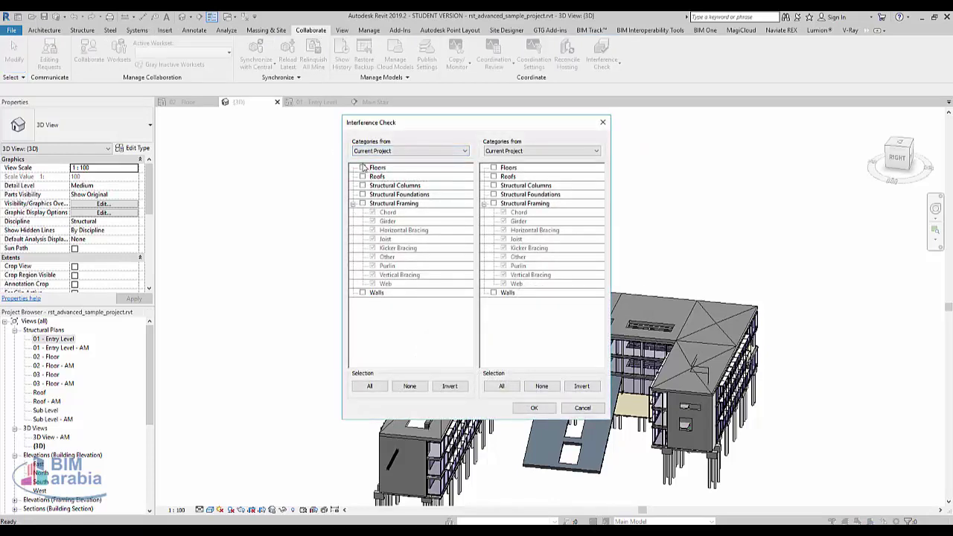
pyautogui.click(363, 168)
pyautogui.click(369, 385)
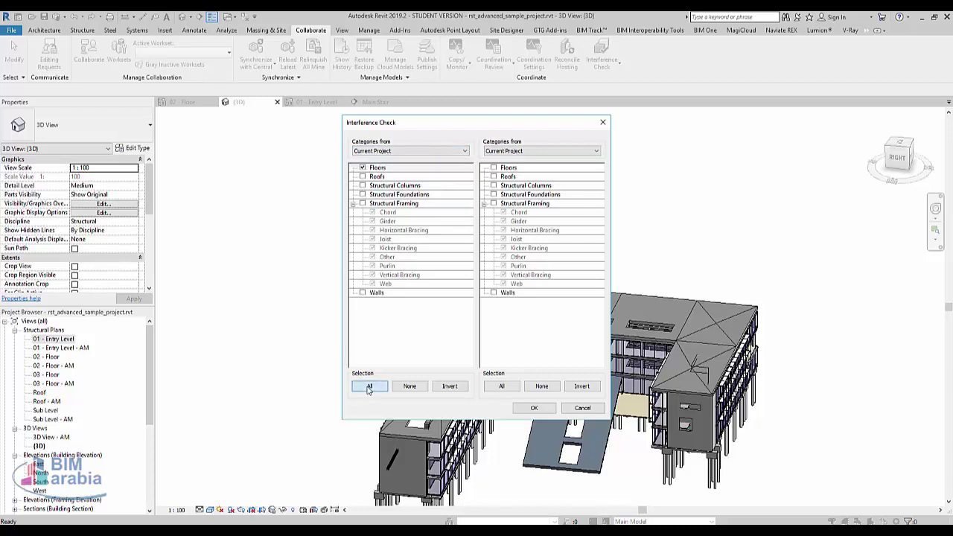
# Step: Check against rme_advanced_sample_project.rvt's ducts, duct fittings, lighting, pipes, pipe fittings and plumbing fixtures
pyautogui.click(540, 151)
pyautogui.click(538, 166)
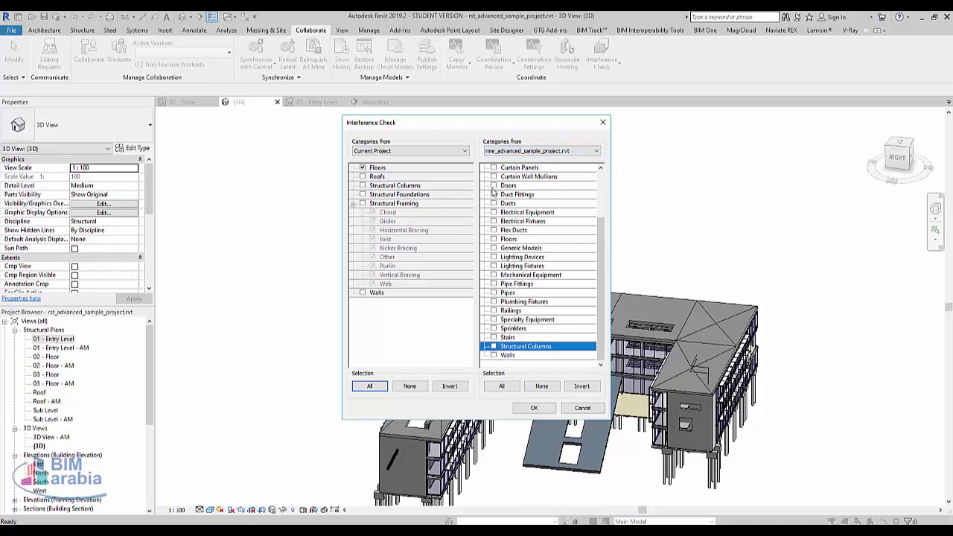
pyautogui.click(494, 195)
pyautogui.click(494, 203)
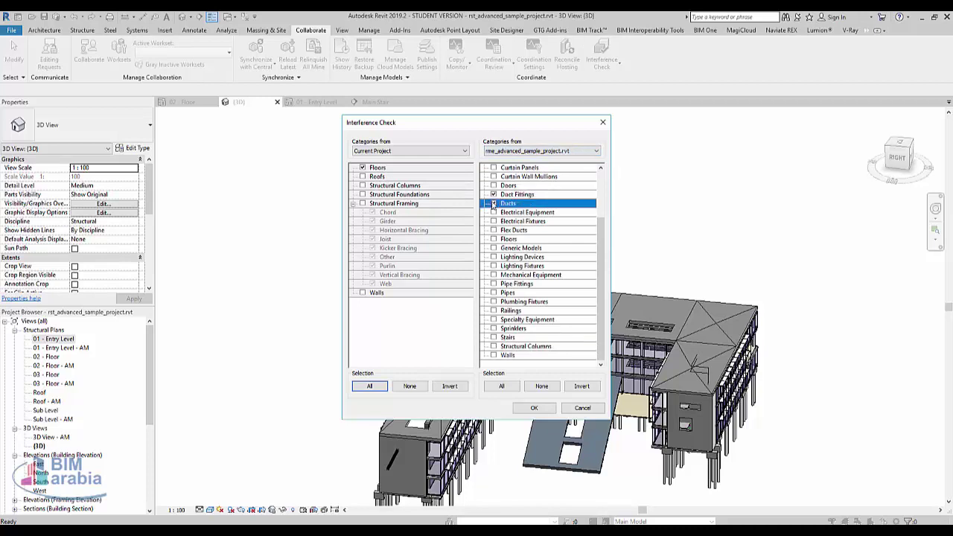
pyautogui.click(493, 257)
pyautogui.click(493, 266)
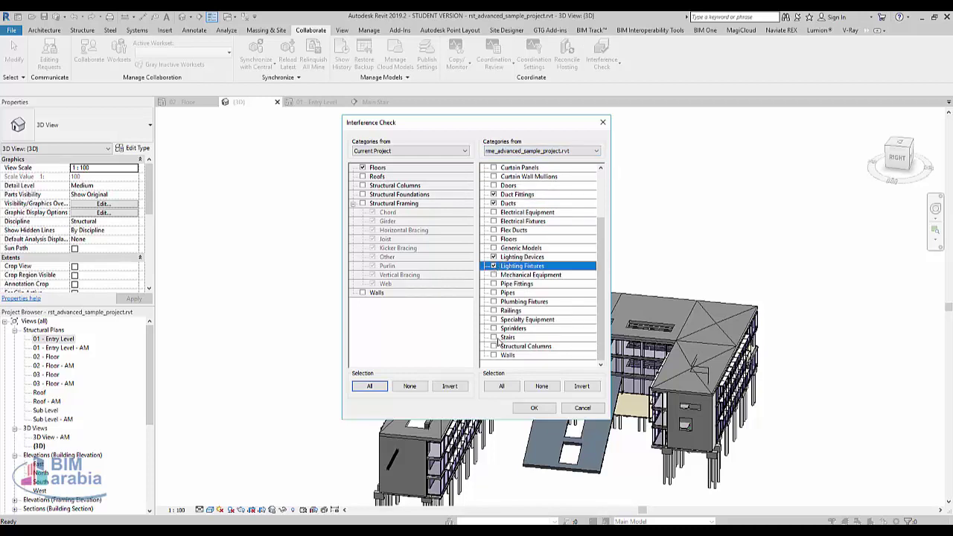
pyautogui.click(493, 293)
pyautogui.click(493, 284)
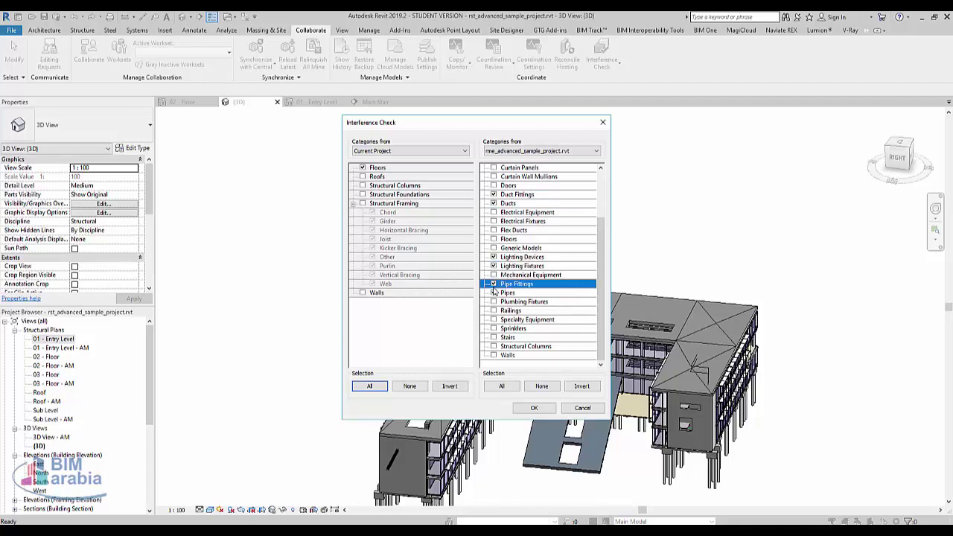
pyautogui.click(494, 301)
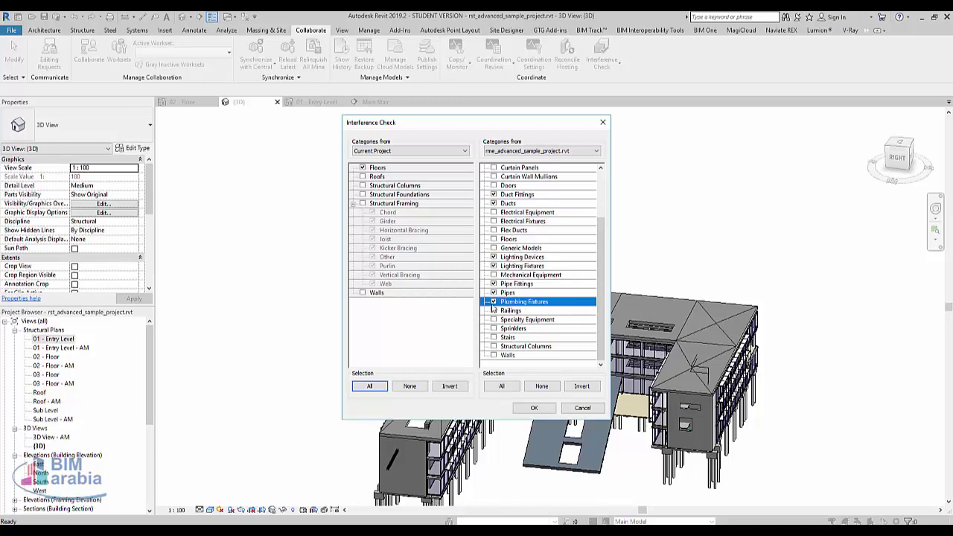
pyautogui.click(533, 408)
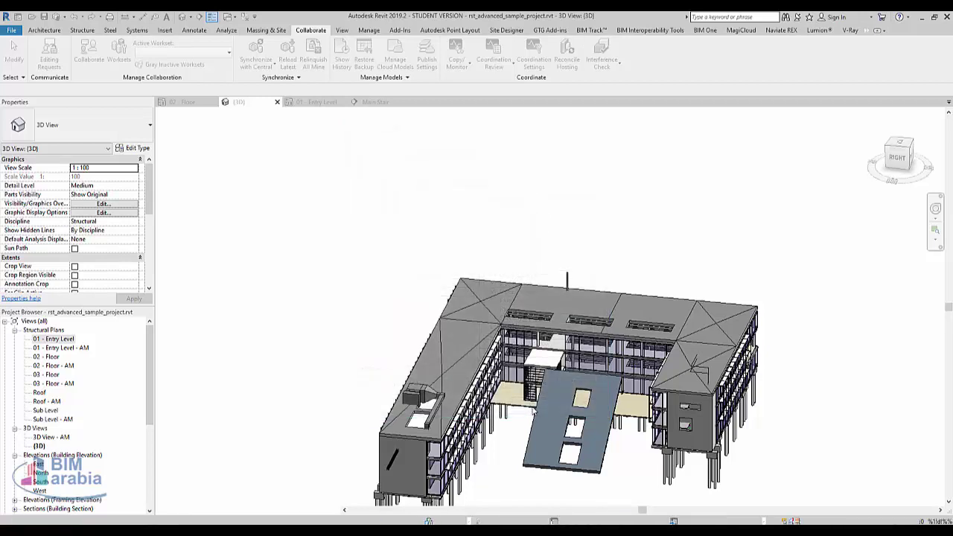
# Step: Select the first duct clash in the report and show it in the 02 - Floor plan
pyautogui.click(45, 70)
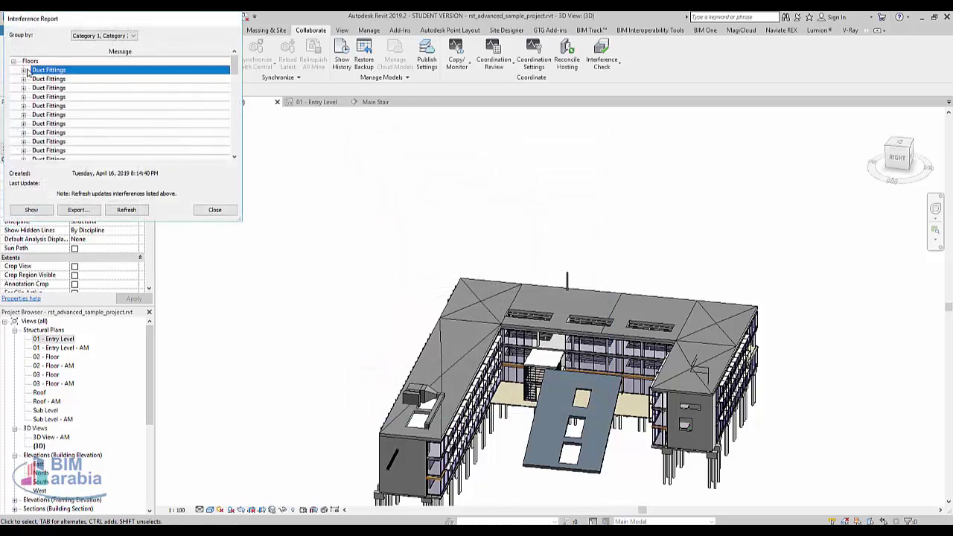
pyautogui.scroll(-2, 48, 101)
pyautogui.click(46, 123)
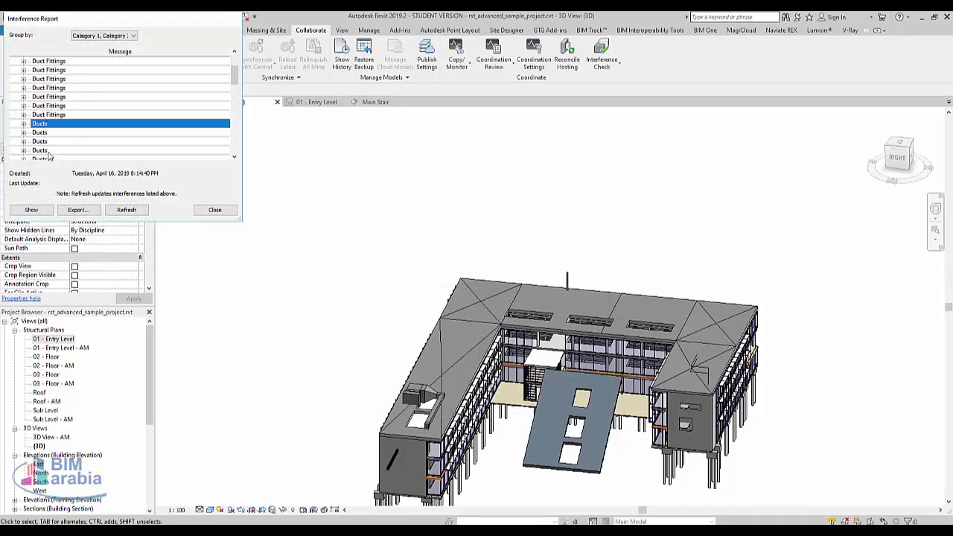
pyautogui.click(42, 212)
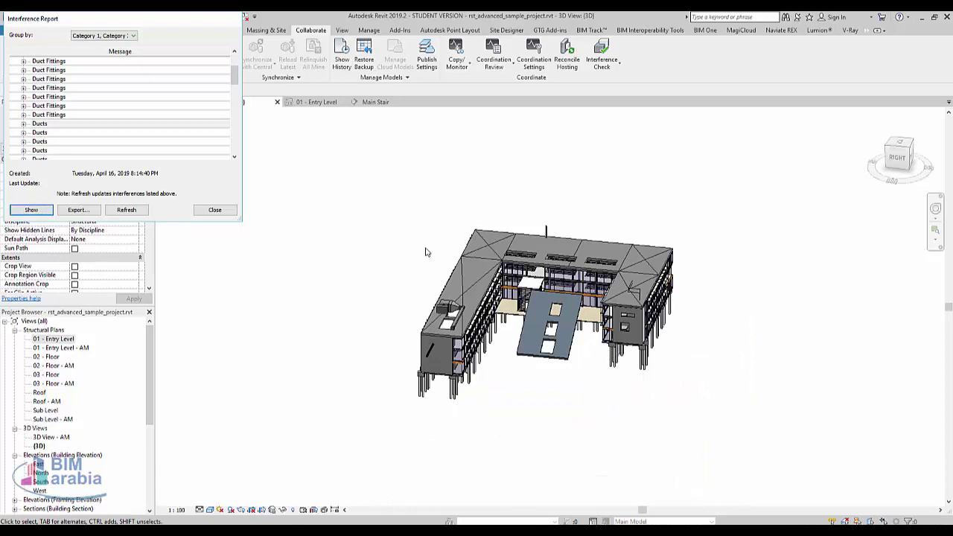
pyautogui.click(40, 212)
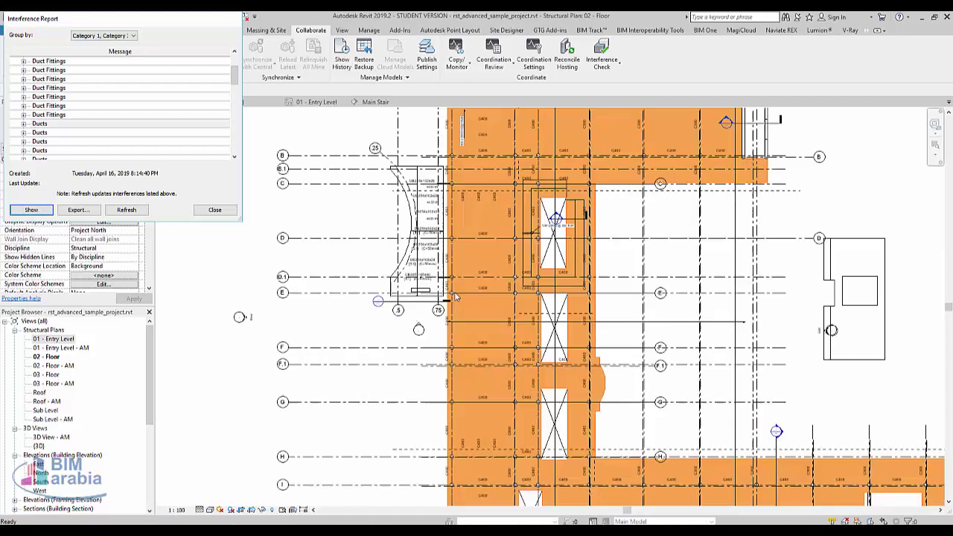
pyautogui.click(676, 363)
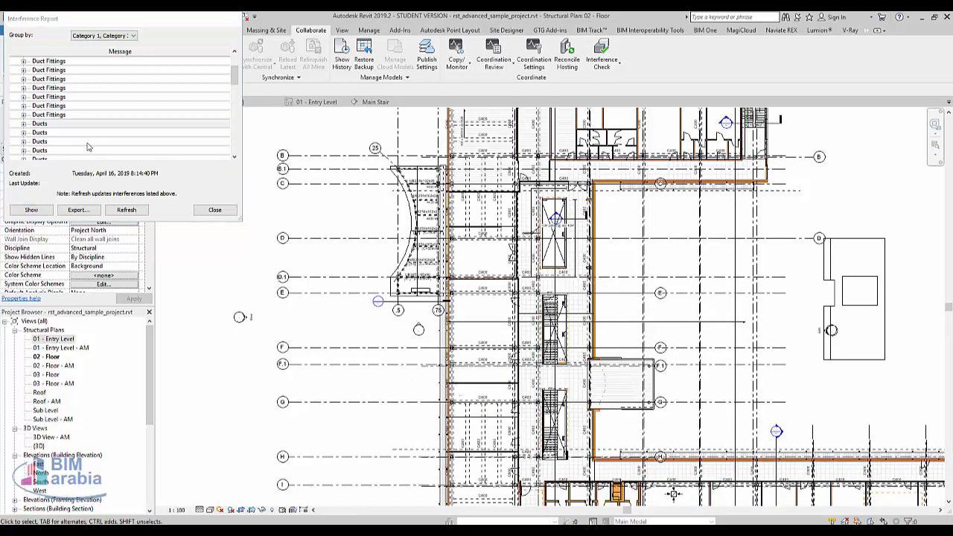
# Step: Show the linked duct and Generic Concrete 300mm floor clash in plan, Main Stair section and 3D
pyautogui.click(23, 124)
pyautogui.click(58, 143)
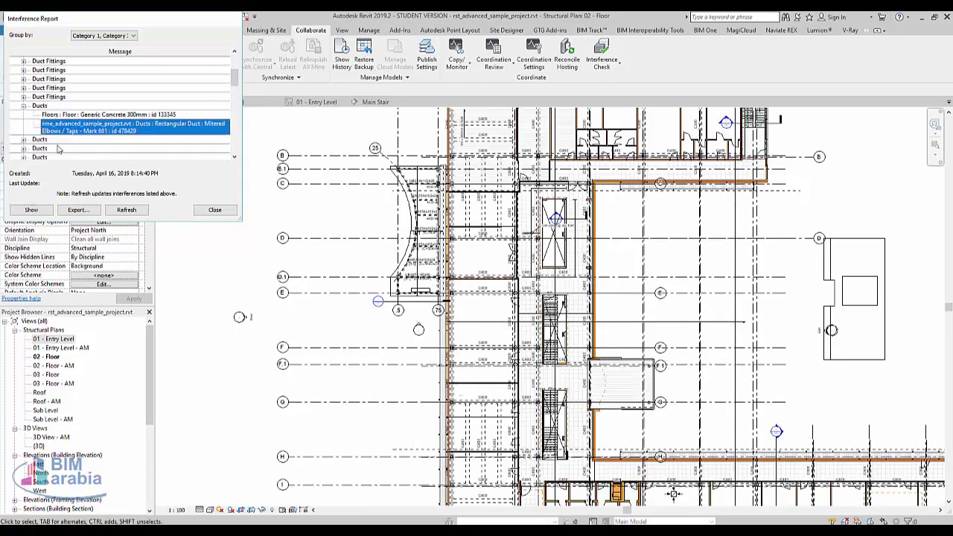
pyautogui.click(33, 210)
pyautogui.click(80, 114)
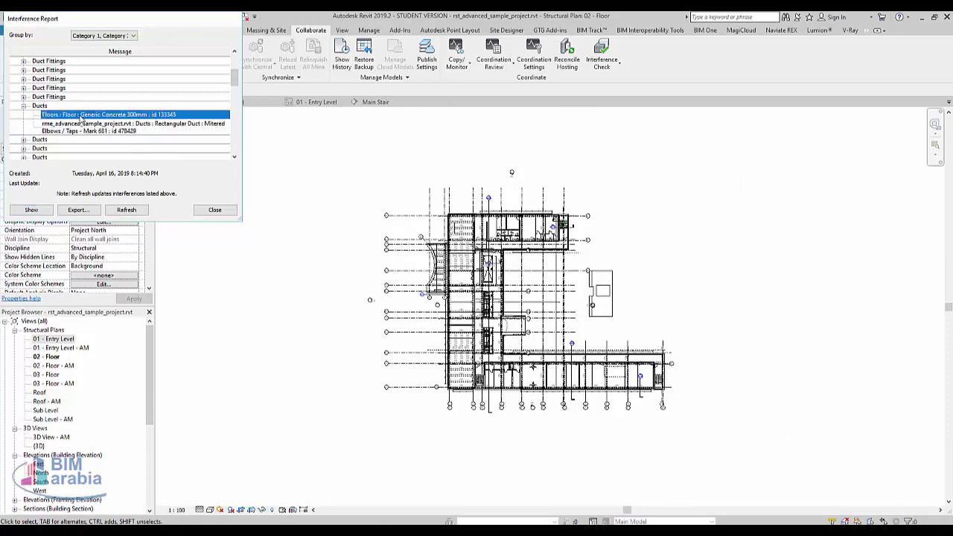
pyautogui.click(32, 209)
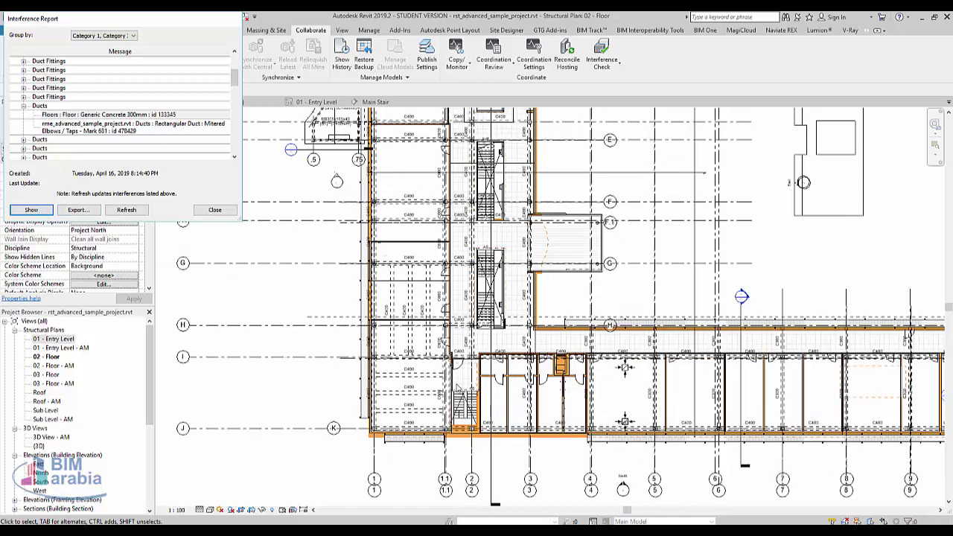
pyautogui.click(30, 209)
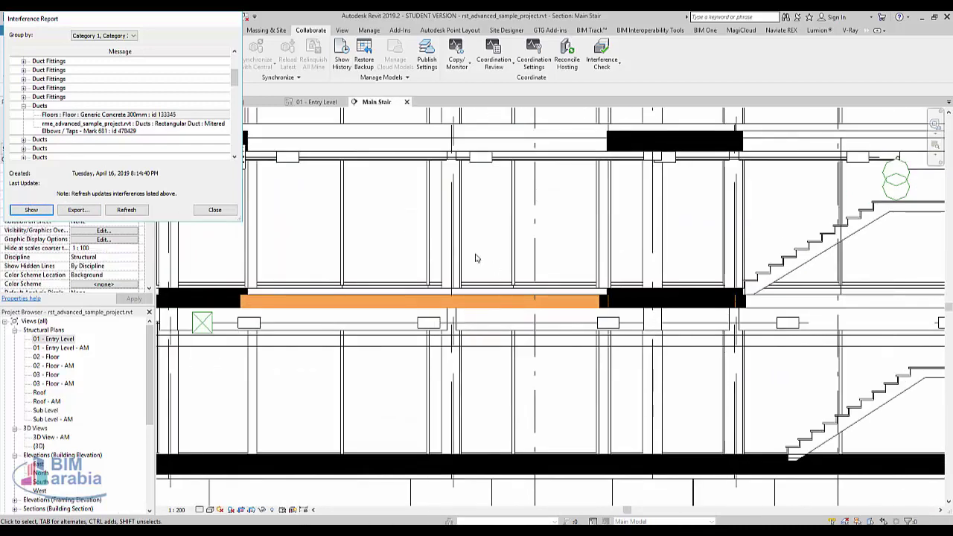
pyautogui.click(32, 210)
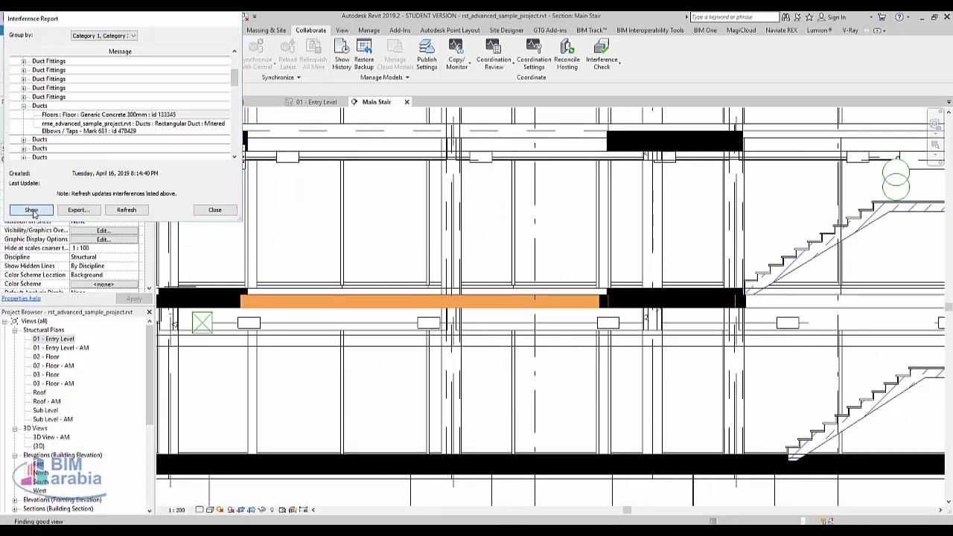
# Step: Allow searching closed views and locate the pipe clash in a view
pyautogui.scroll(1, 442, 357)
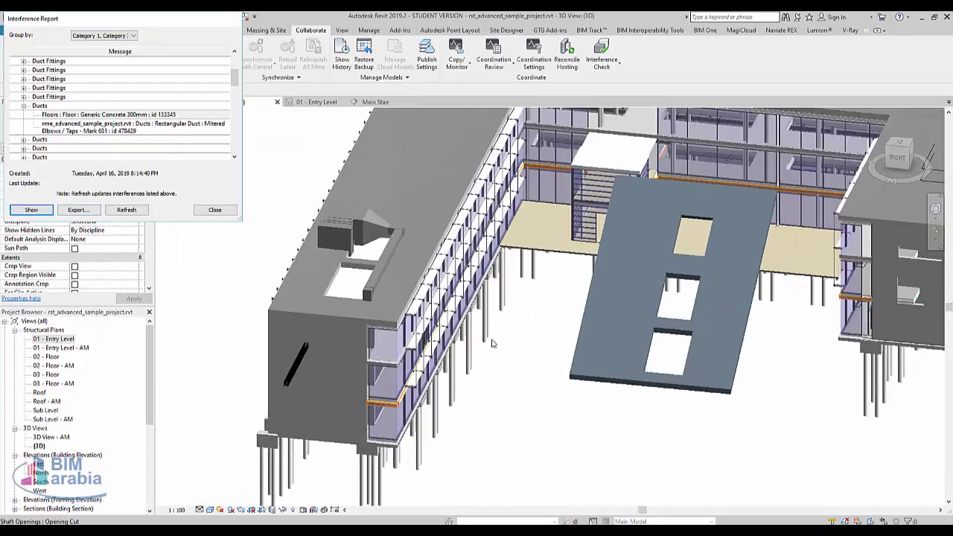
pyautogui.scroll(1, 494, 343)
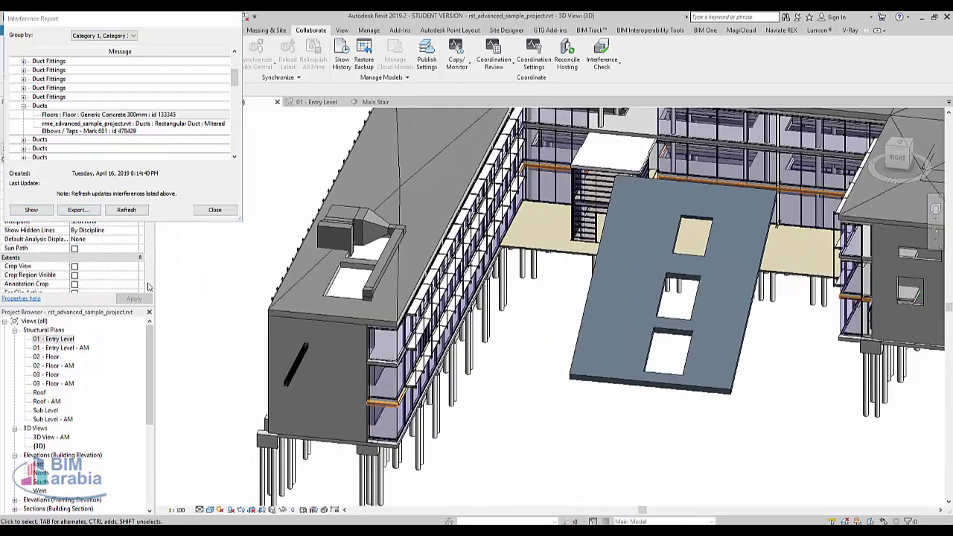
pyautogui.click(31, 209)
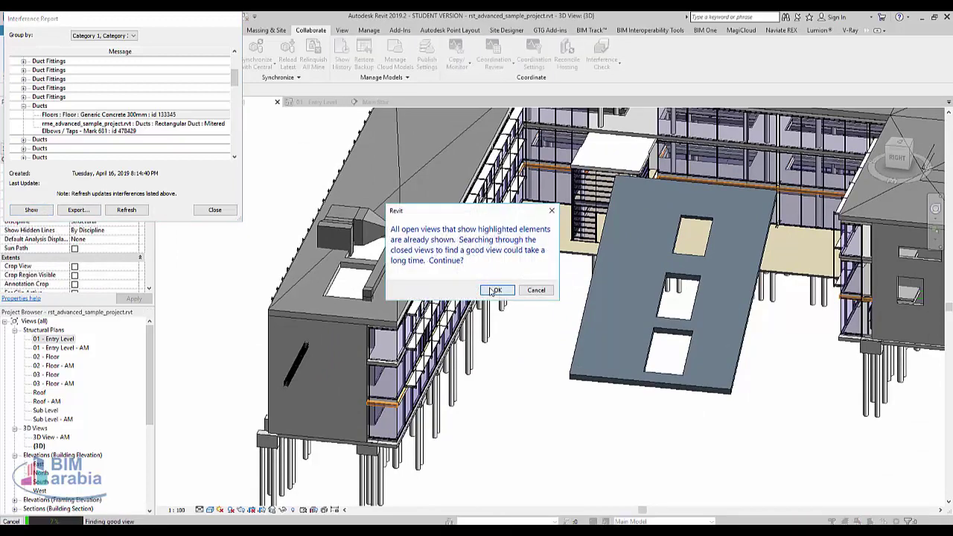
pyautogui.click(494, 291)
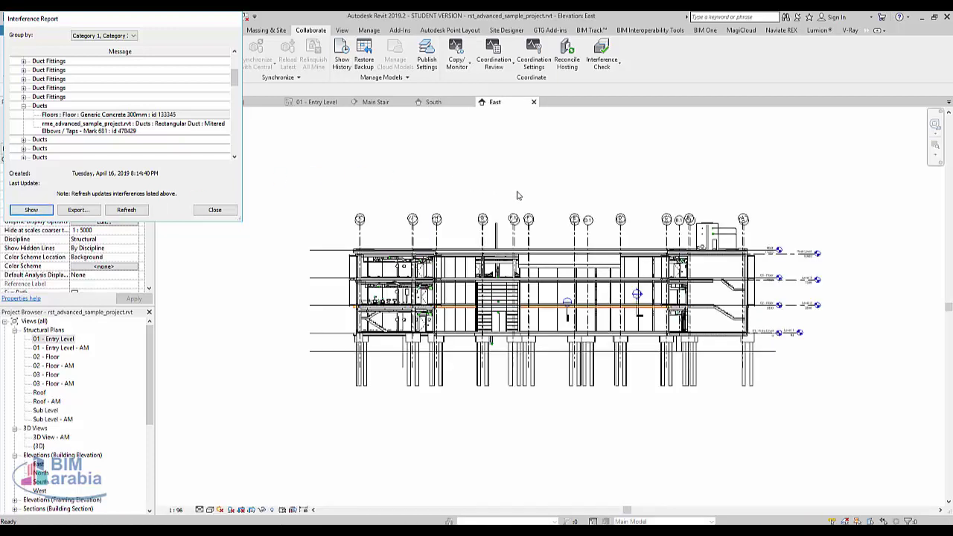
pyautogui.moveTo(237, 88); pyautogui.dragTo(234, 108)
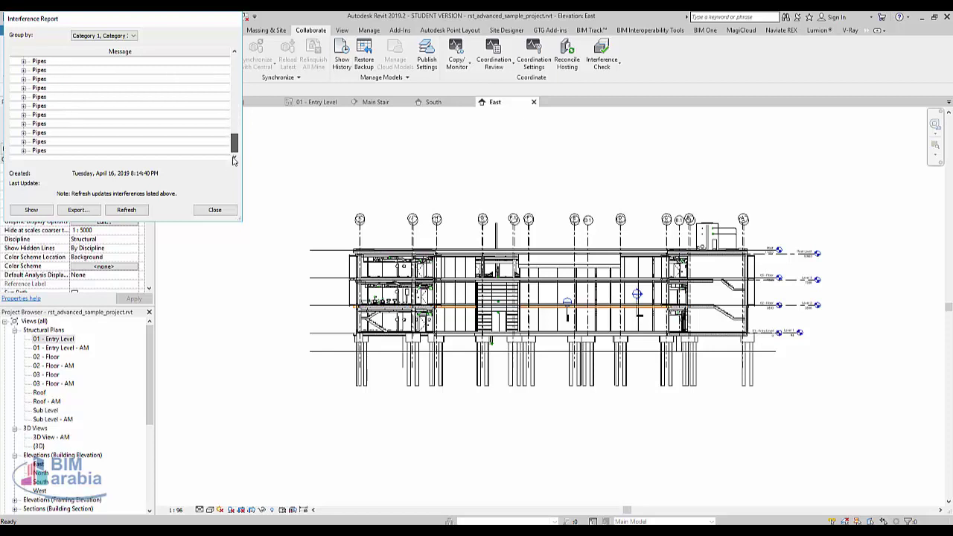
pyautogui.click(35, 211)
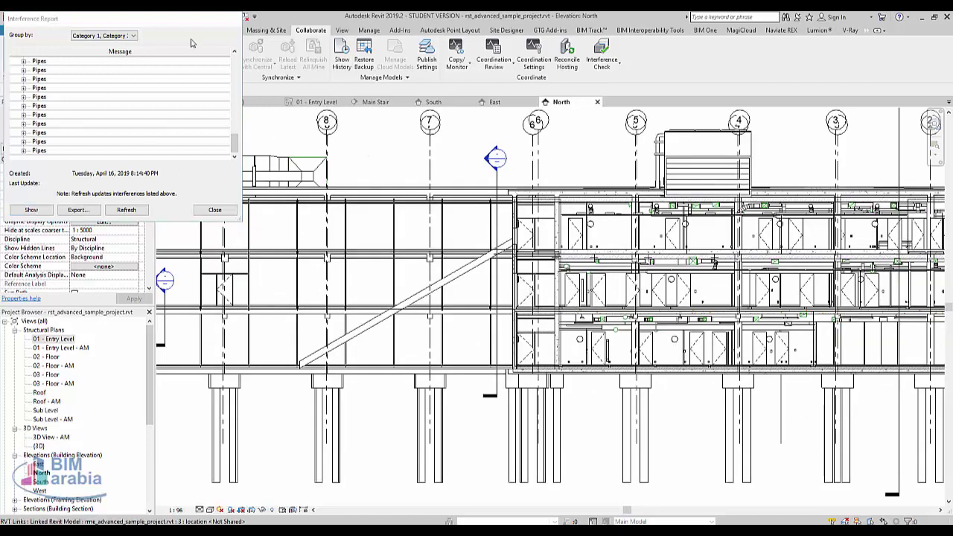
# Step: Return to the 3D view of the duct meeting the roof slab and close the report
pyautogui.click(183, 16)
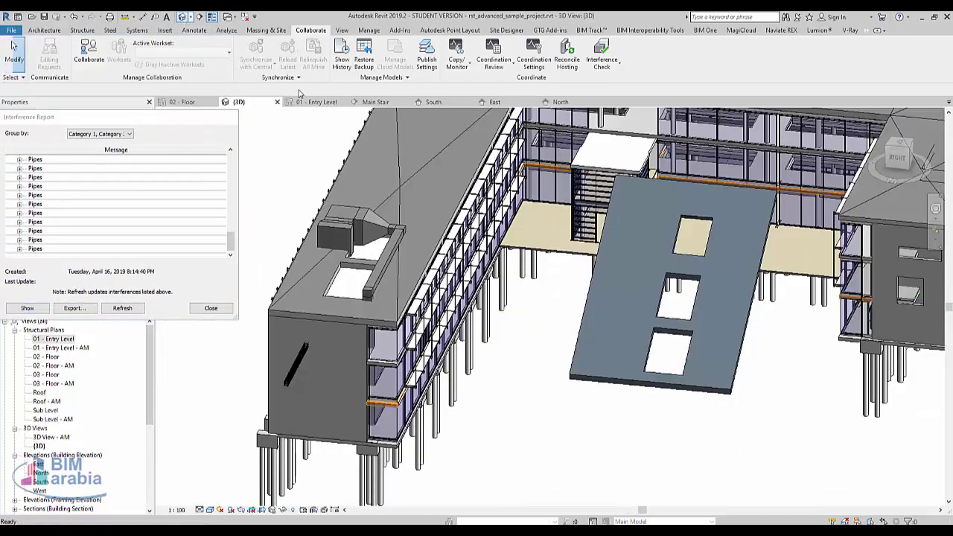
pyautogui.scroll(2, 387, 302)
pyautogui.scroll(2, 432, 313)
pyautogui.scroll(2, 469, 328)
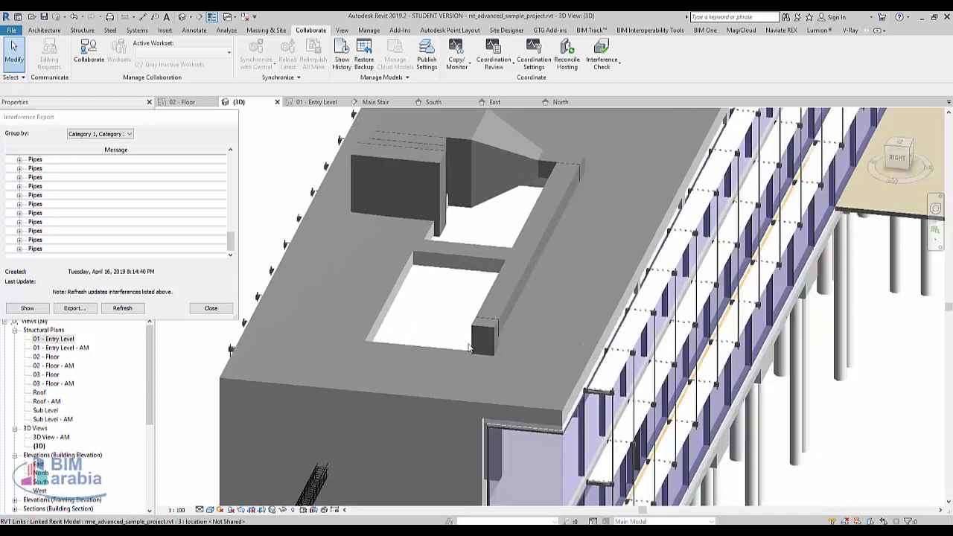
pyautogui.scroll(2, 509, 337)
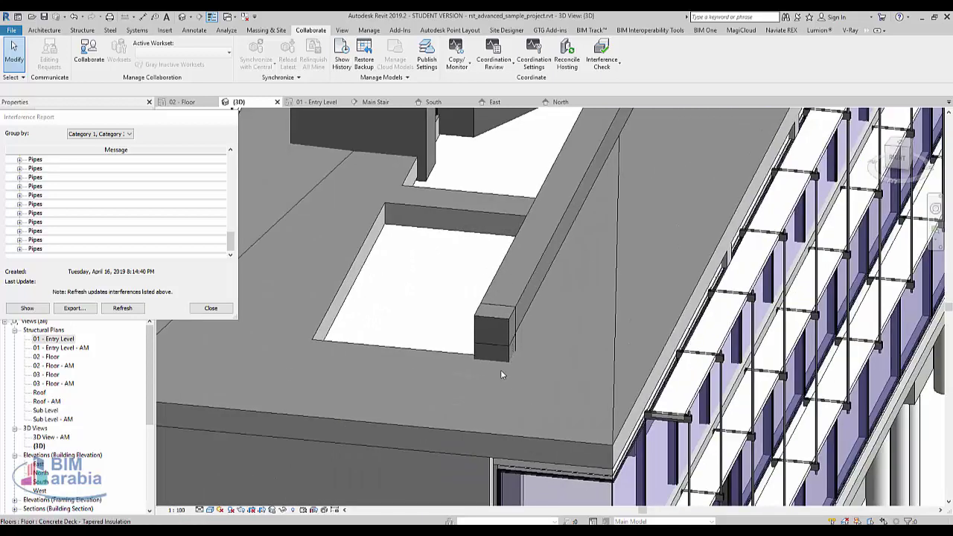
pyautogui.scroll(-3, 499, 392)
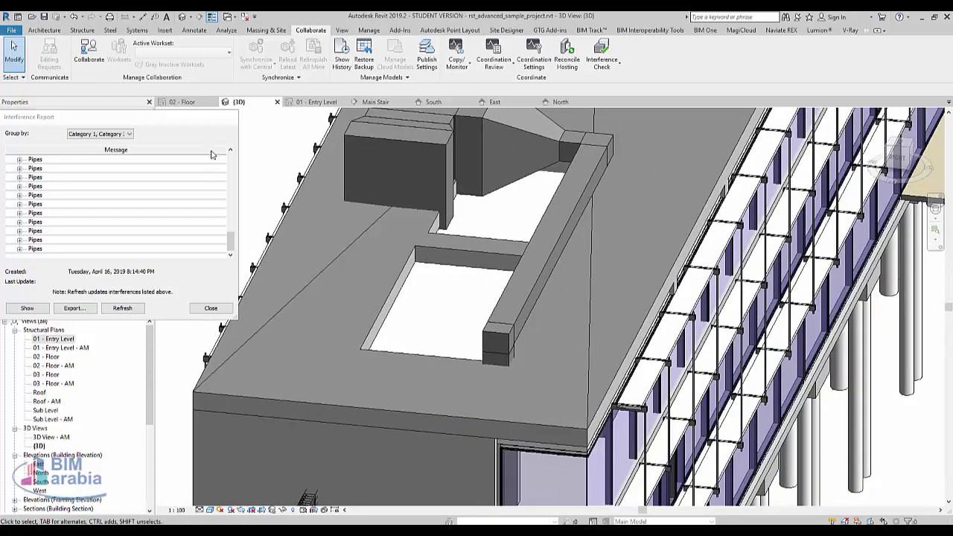
pyautogui.click(208, 310)
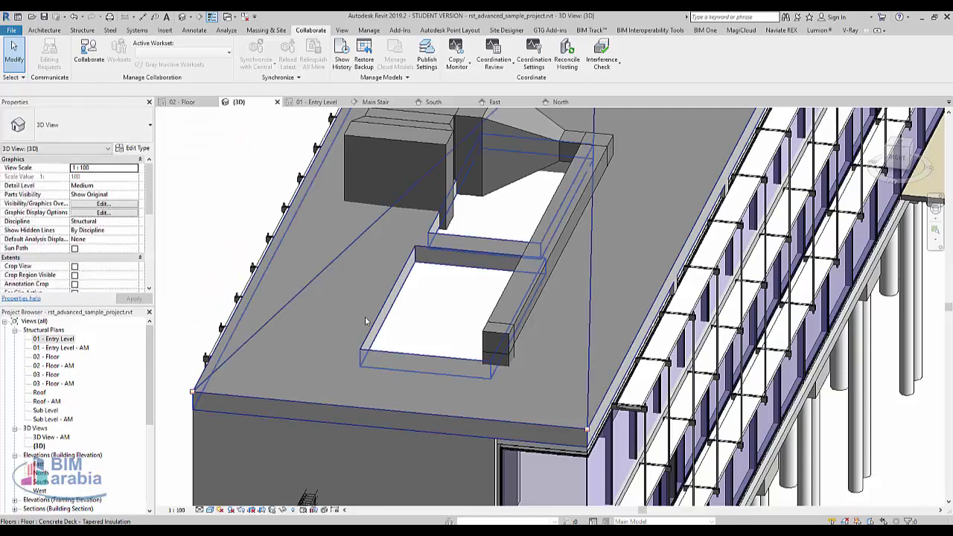
# Step: Select the roof slab the duct passes through and enter its boundary sketch
pyautogui.click(365, 317)
pyautogui.moveTo(522, 343)
pyautogui.keyDown('shift'); pyautogui.mouseDown(button='middle')
pyautogui.moveTo(499, 271)
pyautogui.moveTo(549, 335)
pyautogui.mouseUp(button='middle'); pyautogui.keyUp('shift')
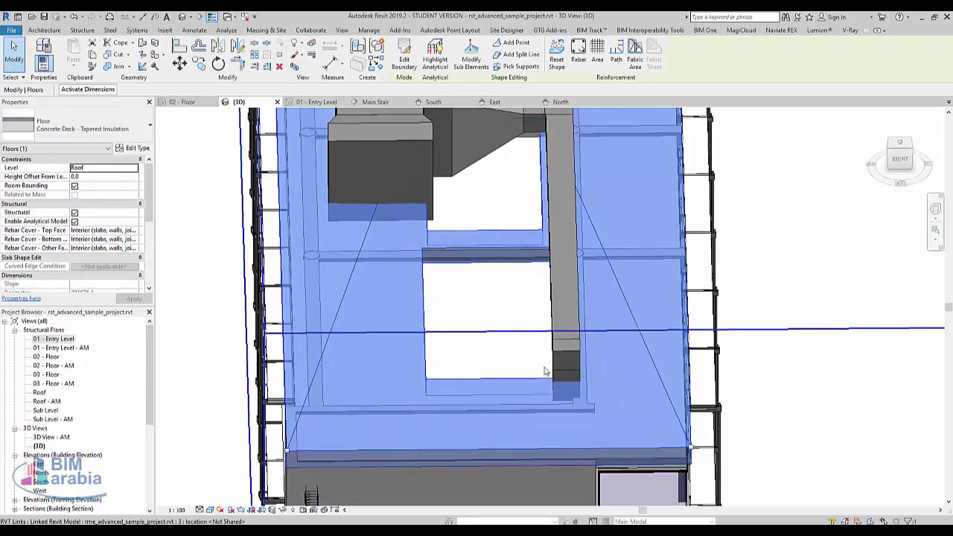
pyautogui.click(407, 56)
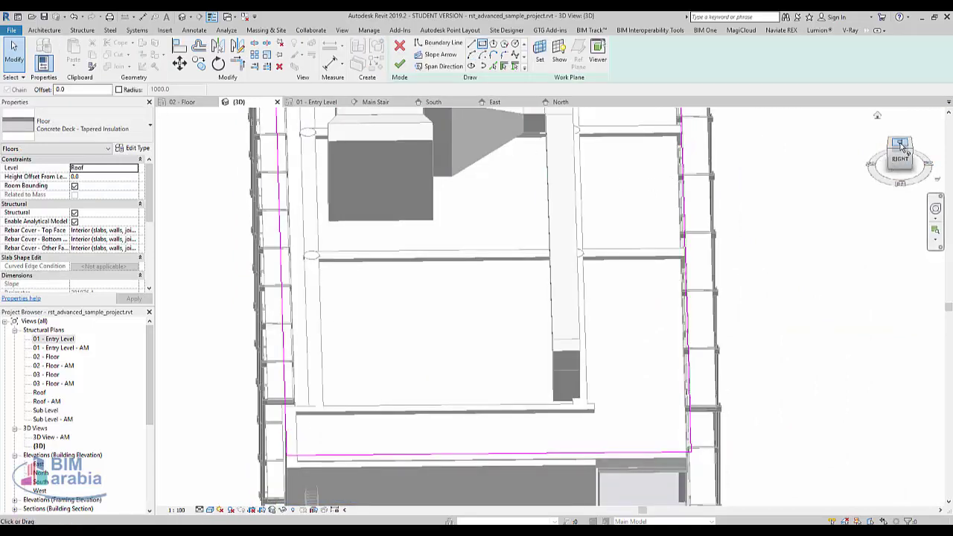
# Step: In a top-down sketch view, draw a 1300 × 1100 rectangular boundary around the duct clash
pyautogui.click(863, 159)
pyautogui.scroll(5, 763, 337)
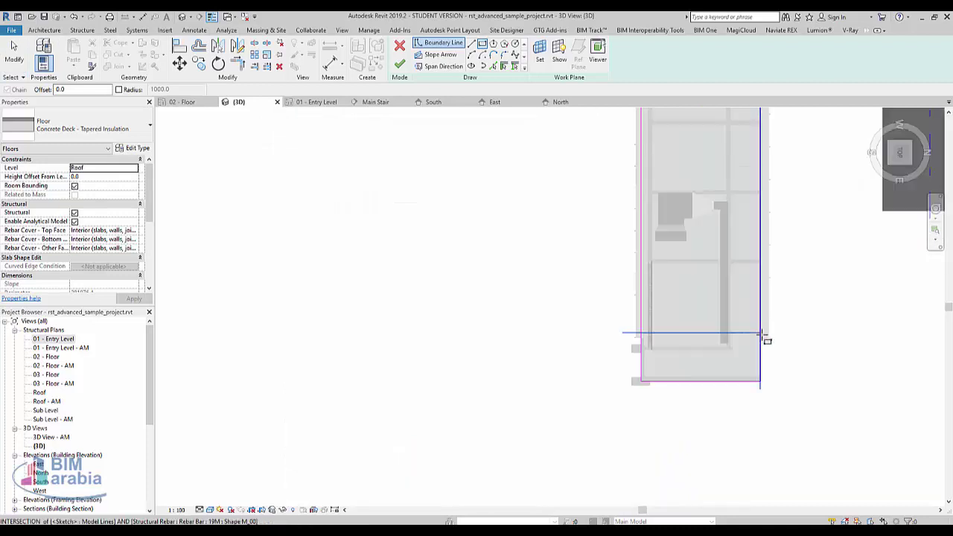
pyautogui.scroll(5, 729, 340)
pyautogui.scroll(-5, 625, 327)
pyautogui.moveTo(510, 420); pyautogui.dragTo(632, 186, button='middle')
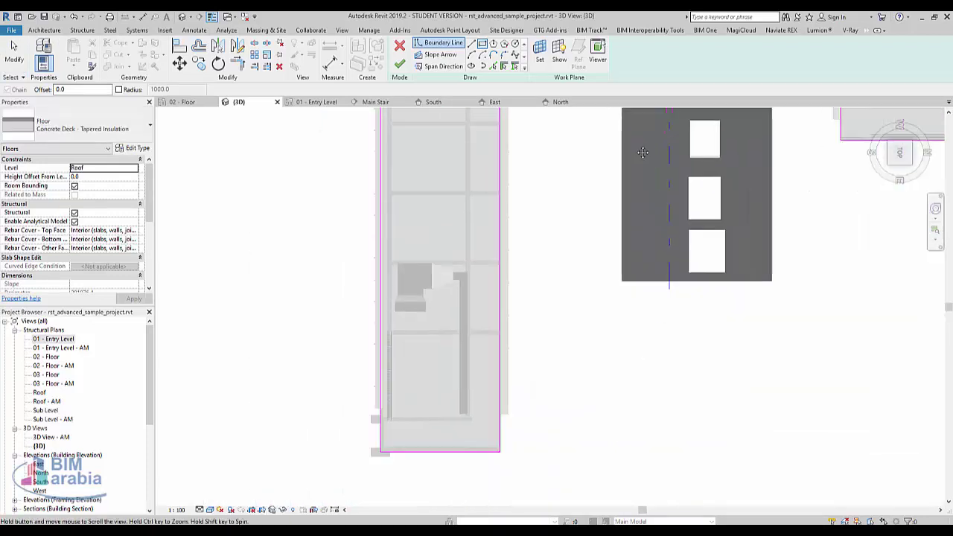
pyautogui.scroll(3, 431, 430)
pyautogui.scroll(3, 370, 385)
pyautogui.click(367, 383)
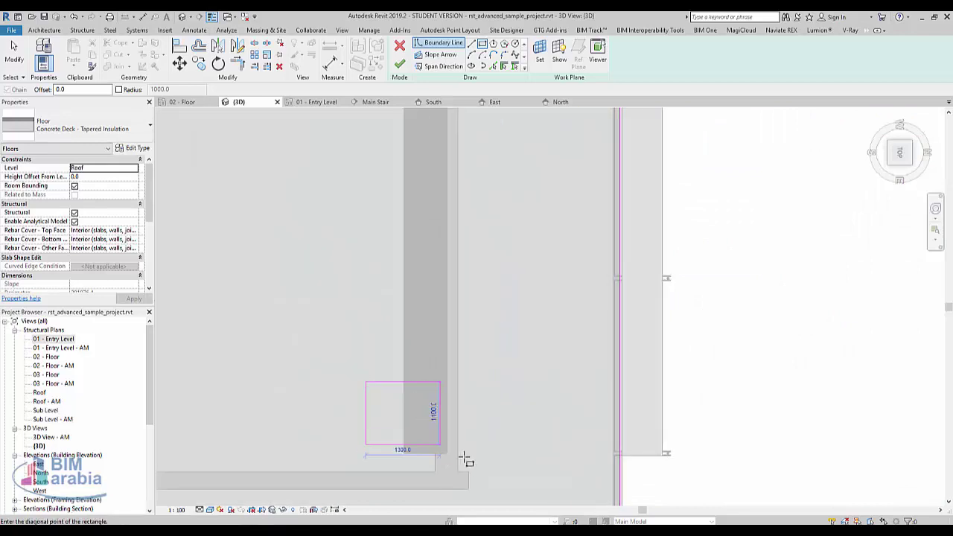
pyautogui.click(486, 468)
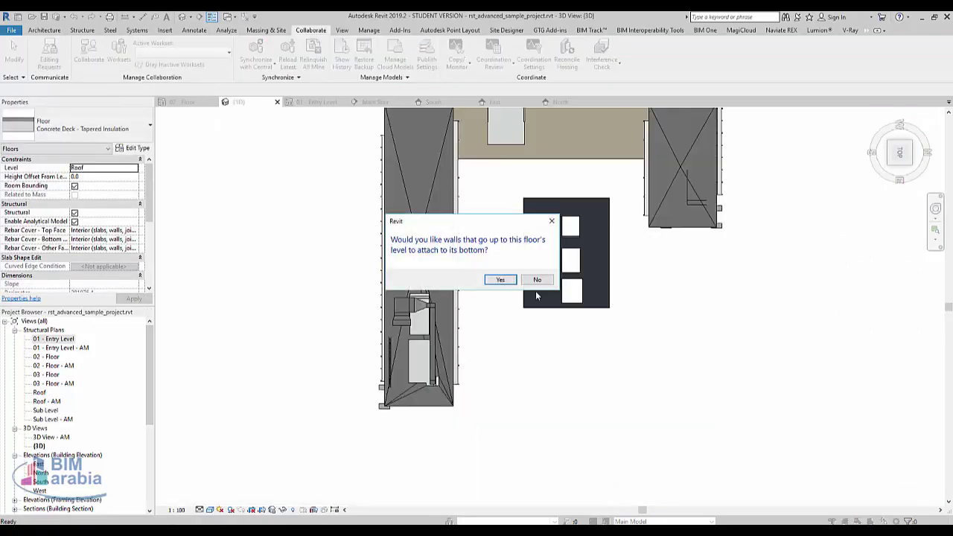
# Step: Attach the walls below to the roof slab and bring the selected floor into view
pyautogui.click(500, 280)
pyautogui.scroll(5, 417, 378)
pyautogui.scroll(-2, 416, 379)
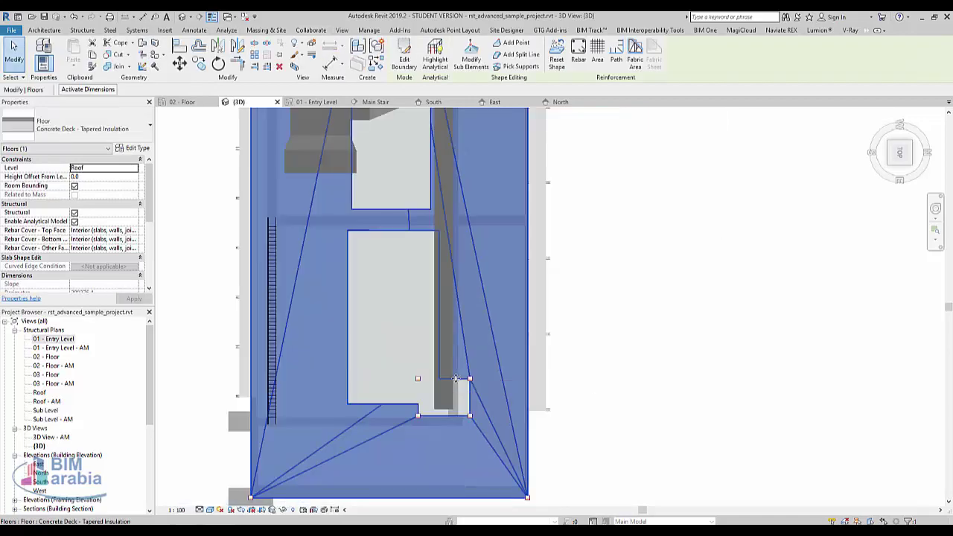
pyautogui.scroll(-2, 417, 379)
pyautogui.moveTo(608, 202); pyautogui.dragTo(487, 457, button='middle')
pyautogui.scroll(3, 563, 464)
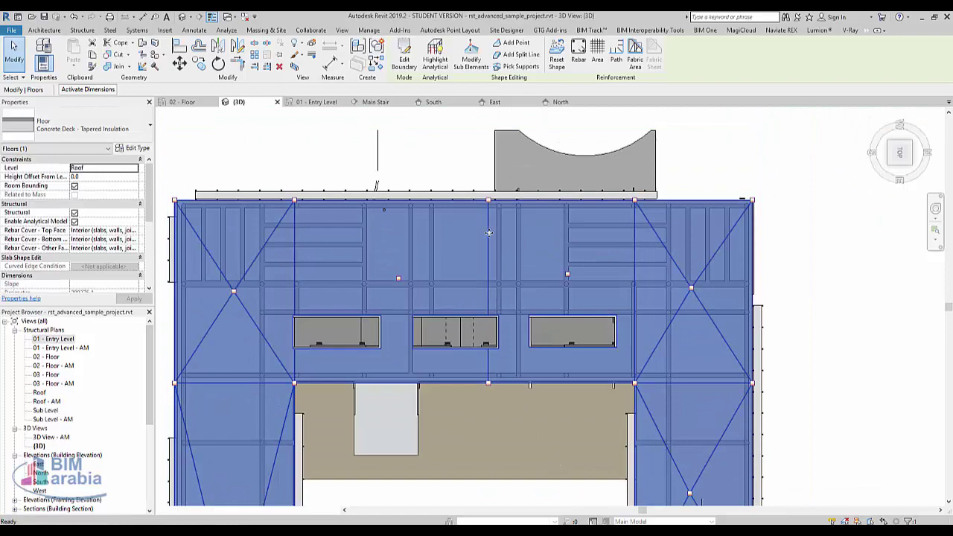
# Step: Temporarily isolate the roof floor with HI, then orbit and zoom around the building façades
pyautogui.press('h')
pyautogui.press('i')
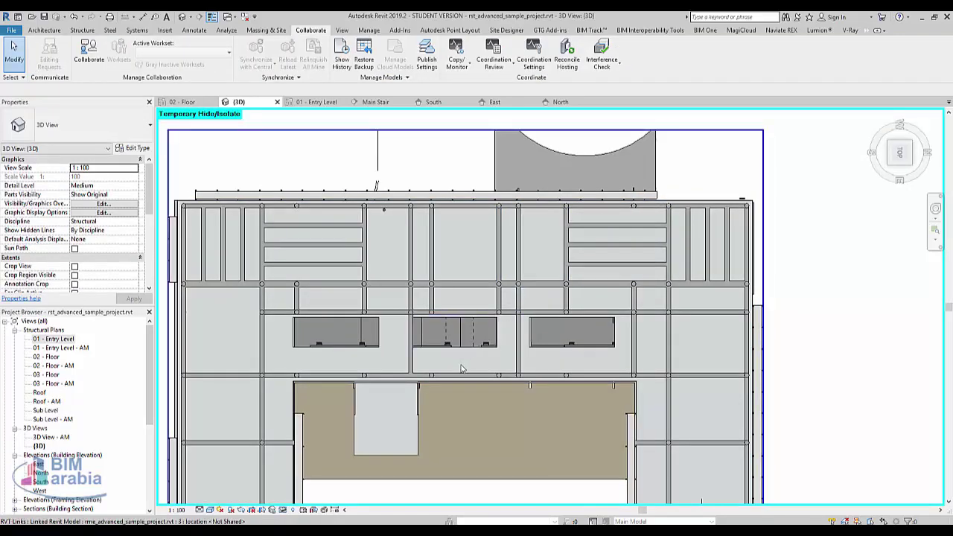
pyautogui.scroll(2, 459, 358)
pyautogui.keyDown('shift'); pyautogui.moveTo(458, 358); pyautogui.dragTo(513, 193, button='middle'); pyautogui.keyUp('shift')
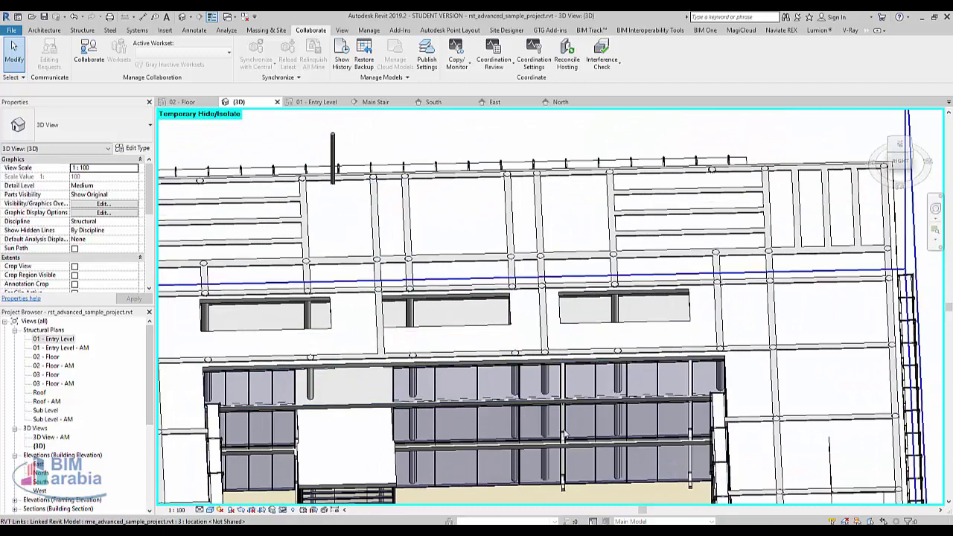
pyautogui.scroll(2, 562, 431)
pyautogui.scroll(-3, 562, 330)
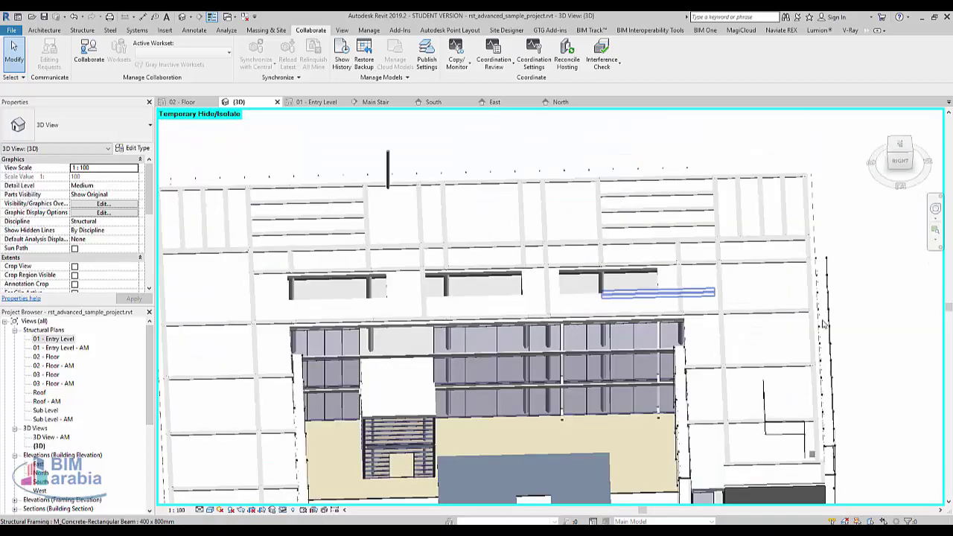
pyautogui.moveTo(822, 324)
pyautogui.mouseDown(button='middle')
pyautogui.moveTo(606, 249)
pyautogui.moveTo(462, 174)
pyautogui.mouseUp(button='middle')
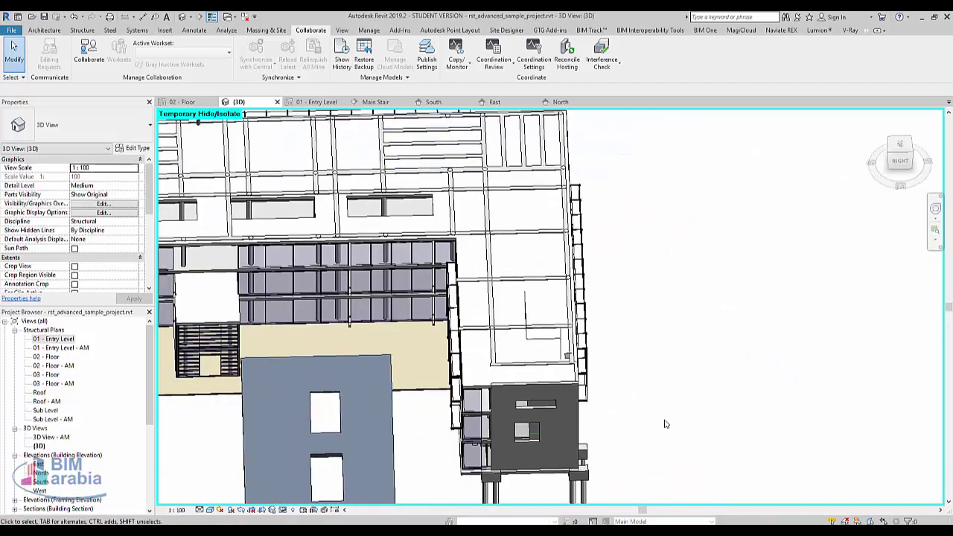
pyautogui.moveTo(610, 398); pyautogui.dragTo(630, 323, button='middle')
pyautogui.scroll(2, 496, 416)
pyautogui.scroll(2, 401, 451)
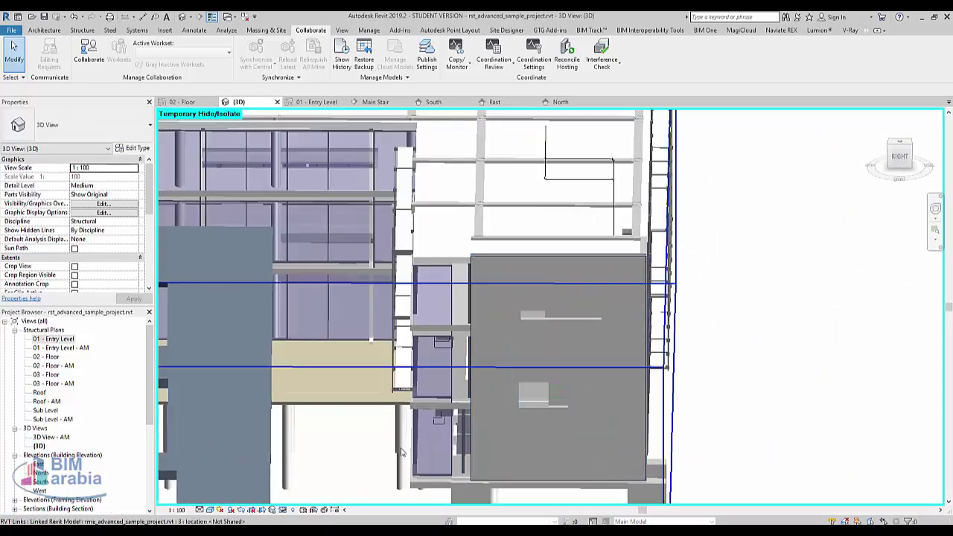
pyautogui.scroll(-1, 400, 452)
pyautogui.scroll(-2, 400, 452)
pyautogui.scroll(-3, 401, 452)
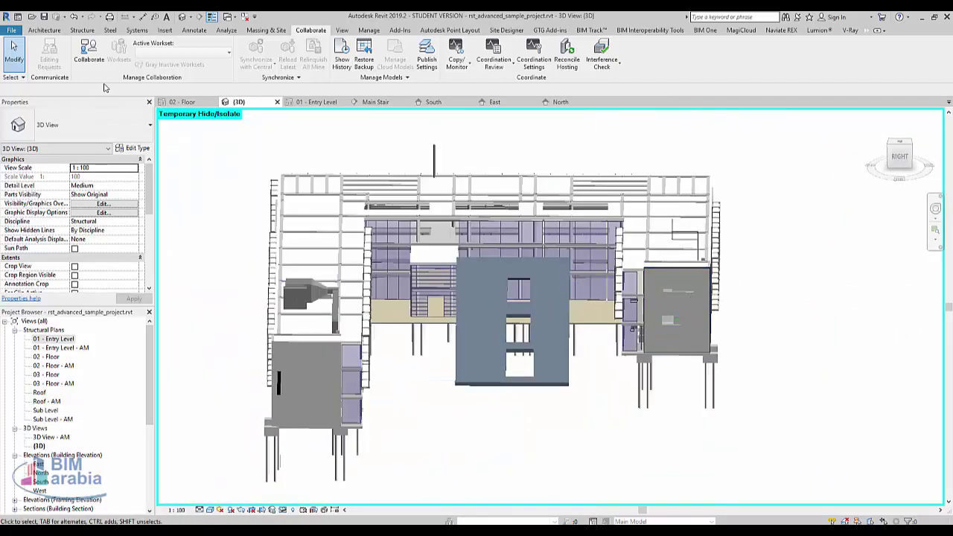
# Step: Place an M_Concrete-Rectangular-Column 600 x 750mm test column in front of the building and select it
pyautogui.click(80, 30)
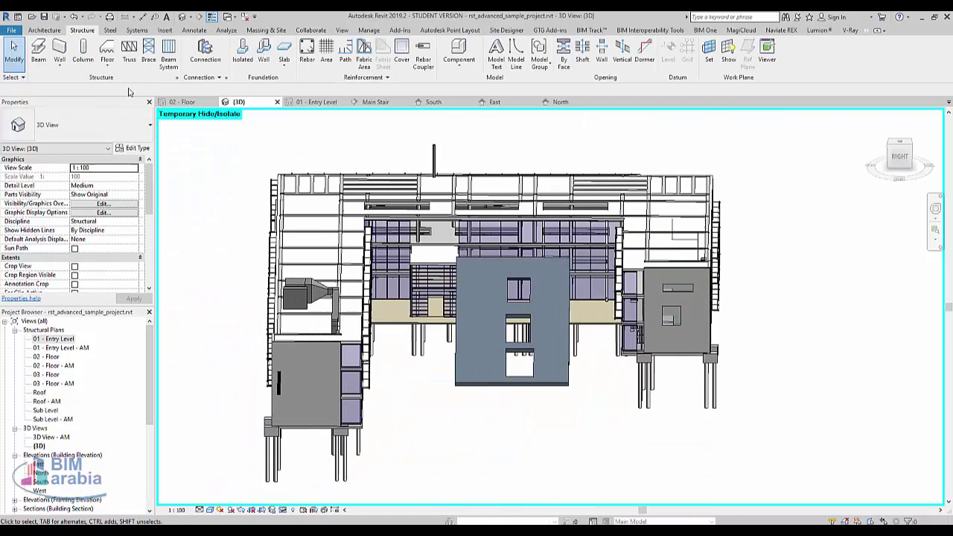
pyautogui.click(84, 58)
pyautogui.click(104, 124)
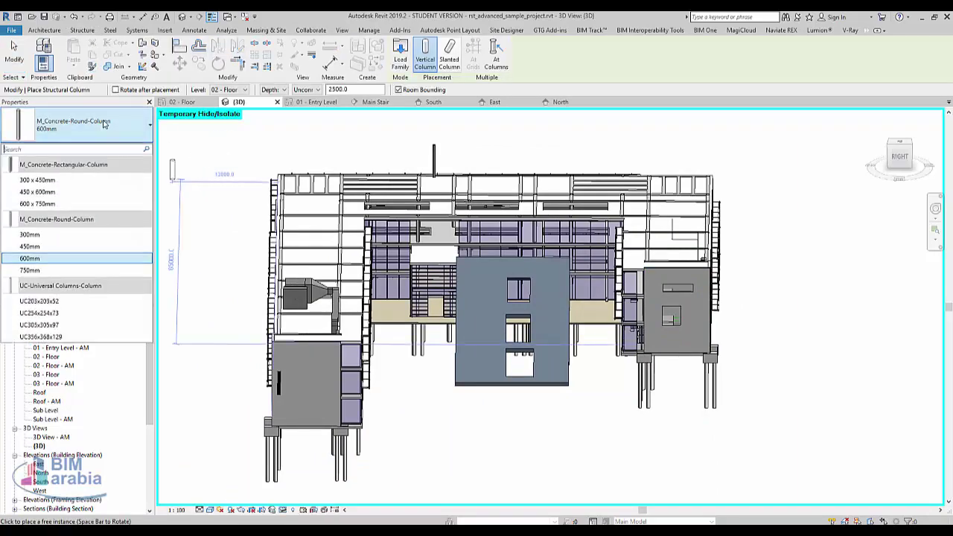
pyautogui.click(38, 203)
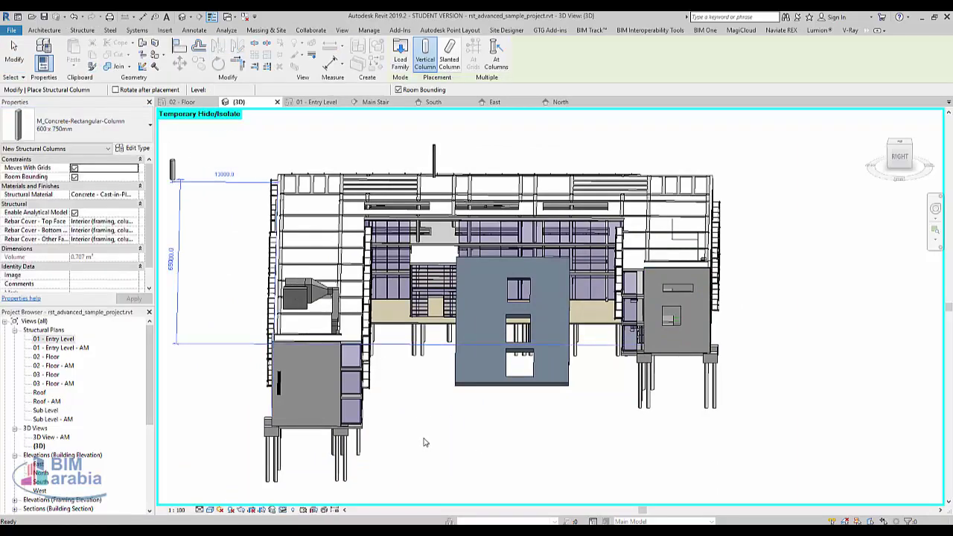
pyautogui.scroll(3, 425, 441)
pyautogui.click(420, 412)
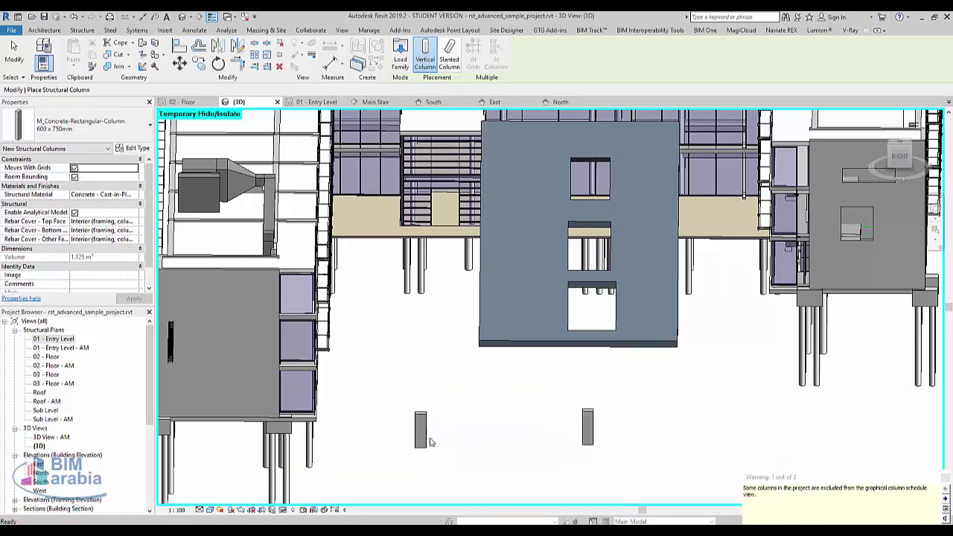
pyautogui.press('Escape')
pyautogui.press('Escape')
pyautogui.scroll(4, 431, 431)
pyautogui.click(431, 429)
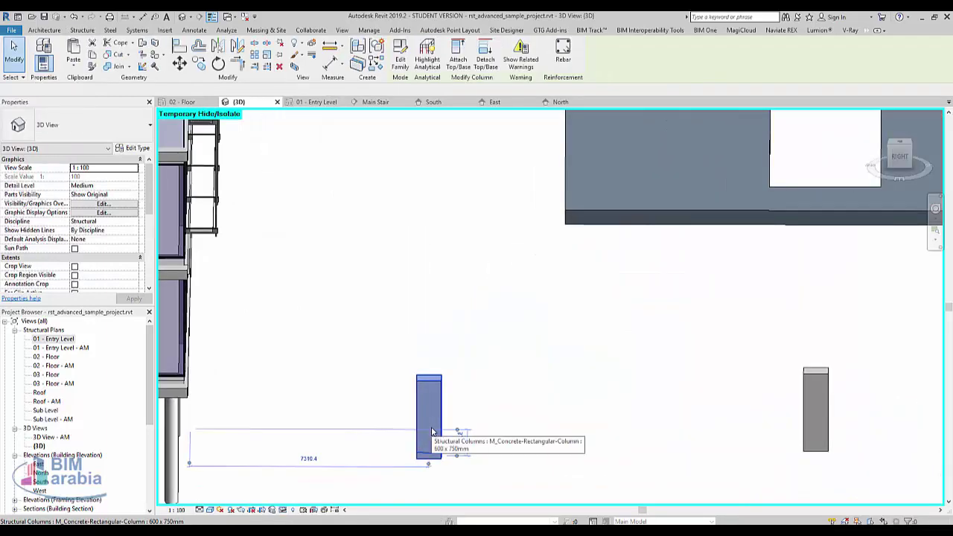
# Step: Cut a small rectangular by-face opening, about 220 × 260, through the test column's face
pyautogui.click(419, 295)
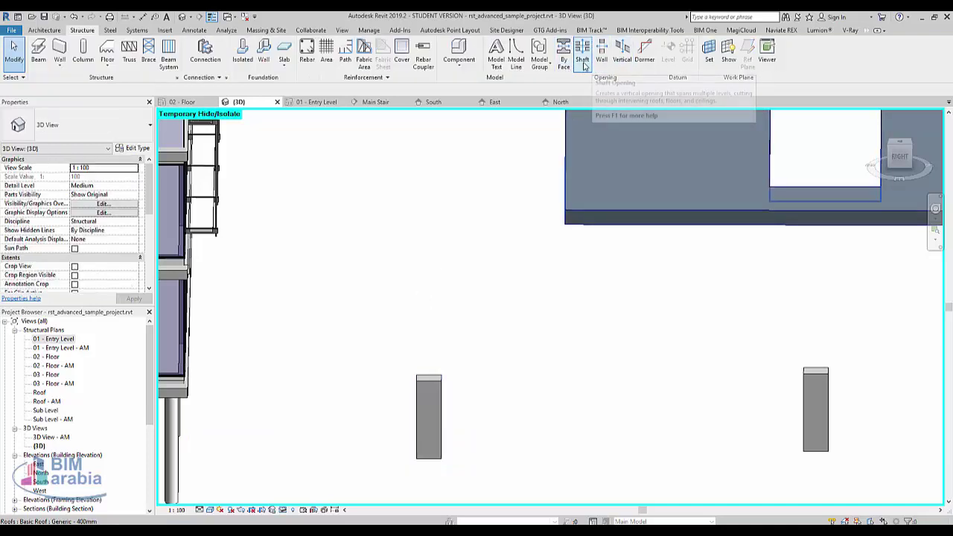
pyautogui.click(564, 64)
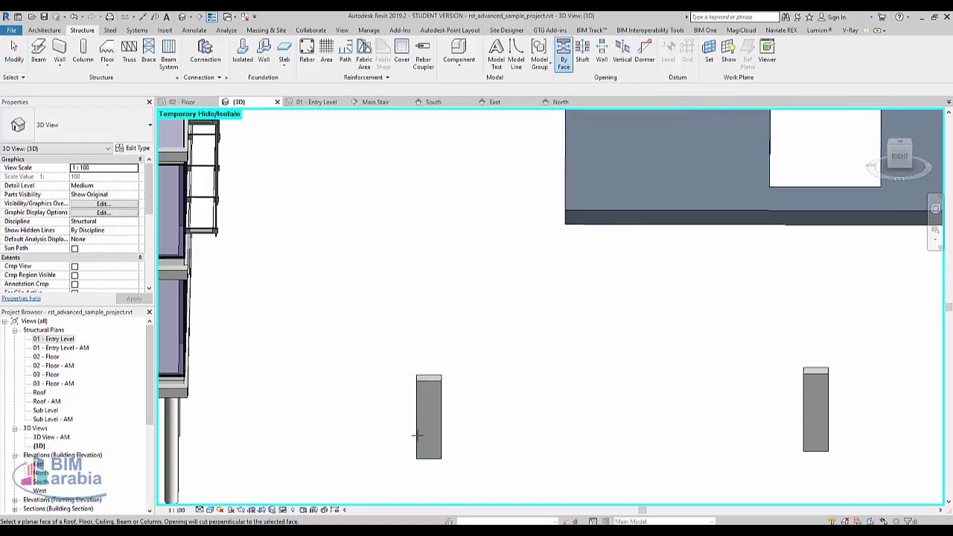
pyautogui.moveTo(424, 428)
pyautogui.keyDown('shift'); pyautogui.mouseDown(button='middle')
pyautogui.moveTo(413, 443)
pyautogui.moveTo(792, 384)
pyautogui.mouseUp(button='middle'); pyautogui.keyUp('shift')
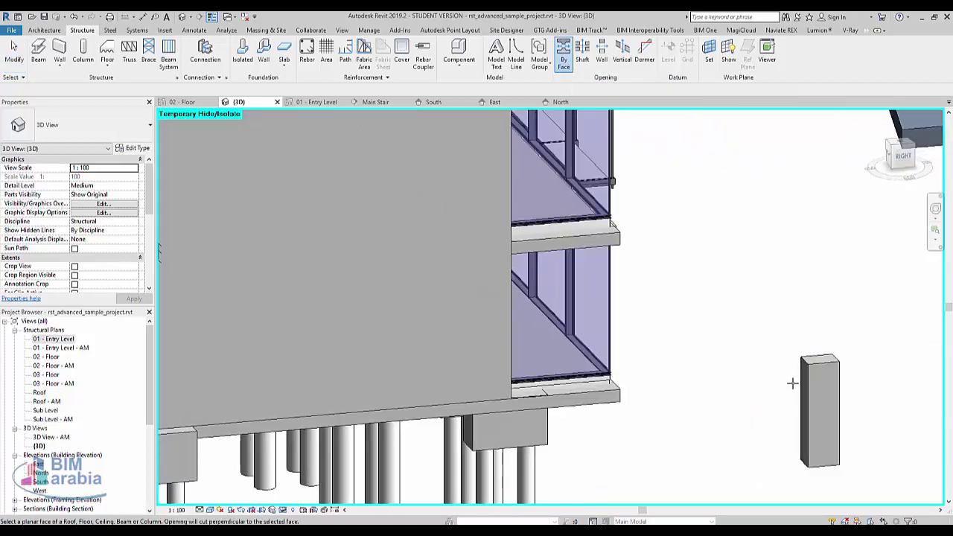
pyautogui.click(810, 387)
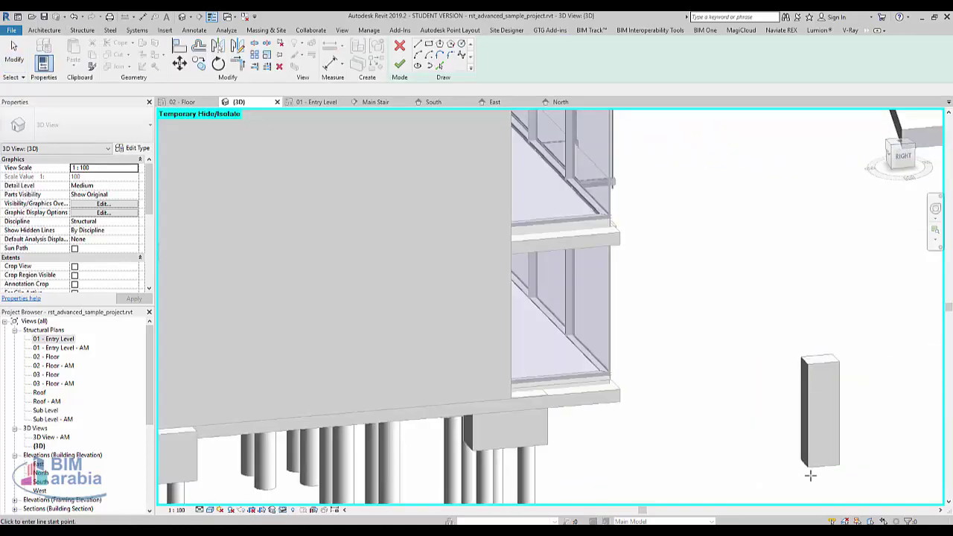
pyautogui.click(428, 44)
pyautogui.scroll(2, 791, 374)
pyautogui.scroll(2, 784, 387)
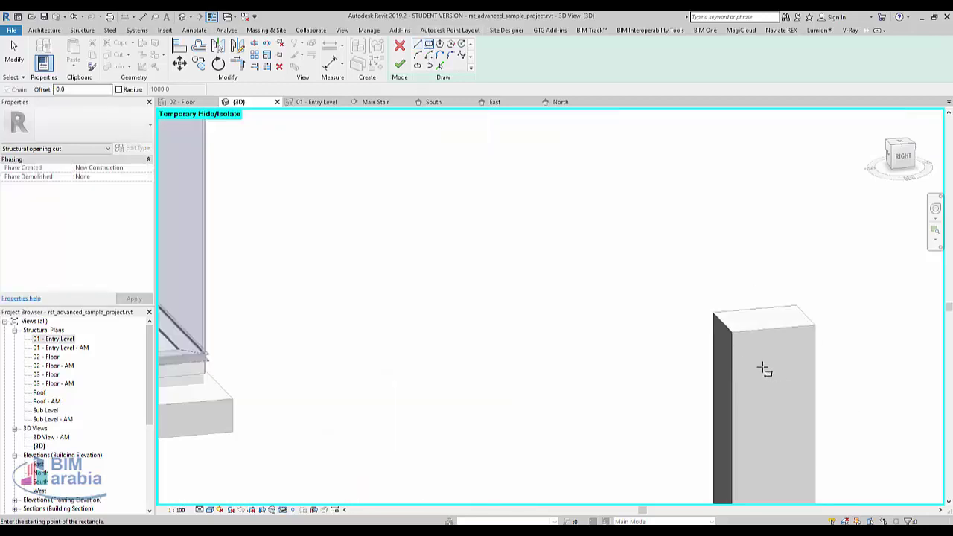
pyautogui.click(770, 392)
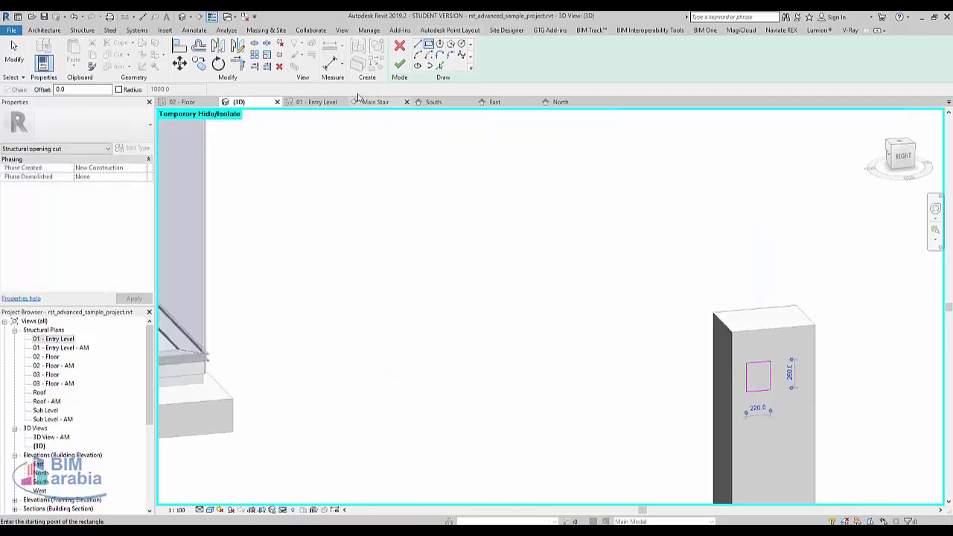
pyautogui.click(399, 65)
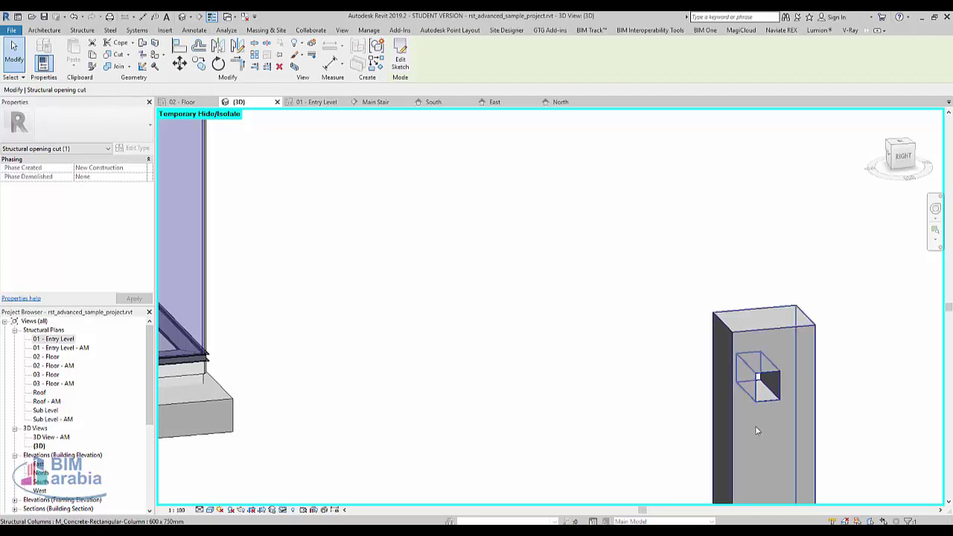
# Step: Orbit and zoom out to inspect the column opening and the building's columns
pyautogui.moveTo(744, 401)
pyautogui.keyDown('shift'); pyautogui.mouseDown(button='middle')
pyautogui.moveTo(662, 380)
pyautogui.moveTo(713, 387)
pyautogui.mouseUp(button='middle'); pyautogui.keyUp('shift')
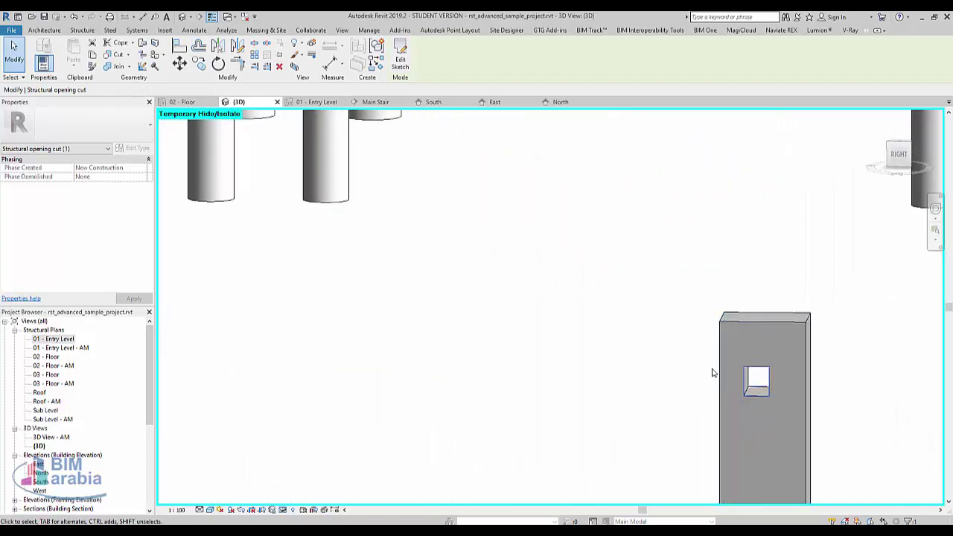
pyautogui.scroll(-2, 558, 336)
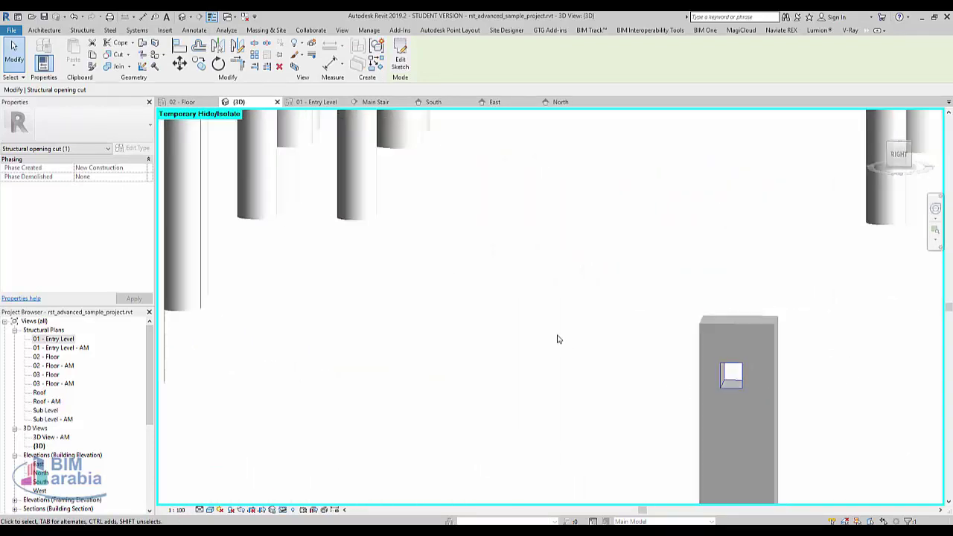
pyautogui.scroll(-3, 549, 337)
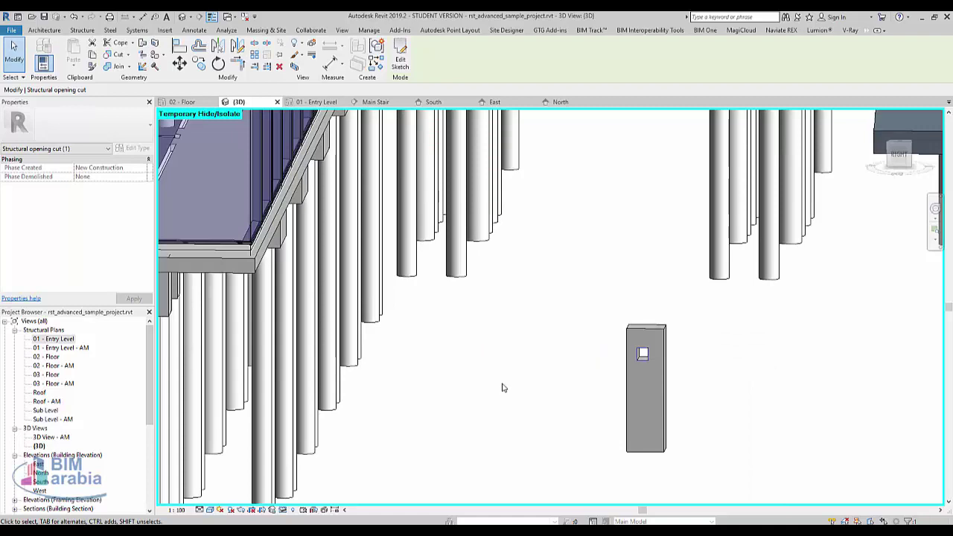
pyautogui.scroll(-2, 502, 387)
pyautogui.moveTo(529, 361)
pyautogui.keyDown('shift'); pyautogui.mouseDown(button='middle')
pyautogui.moveTo(689, 327)
pyautogui.moveTo(417, 279)
pyautogui.mouseUp(button='middle'); pyautogui.keyUp('shift')
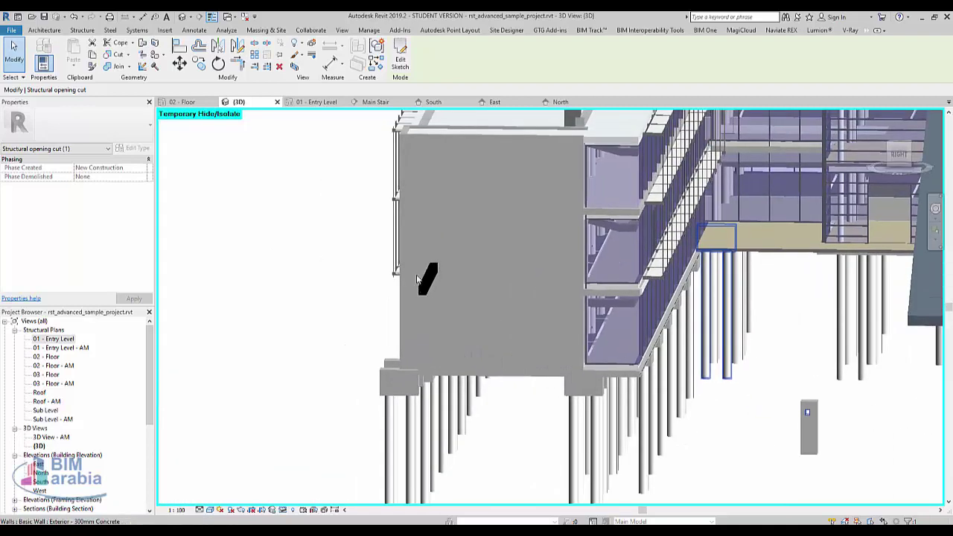
# Step: Select the exterior concrete wall and orbit around it
pyautogui.click(437, 279)
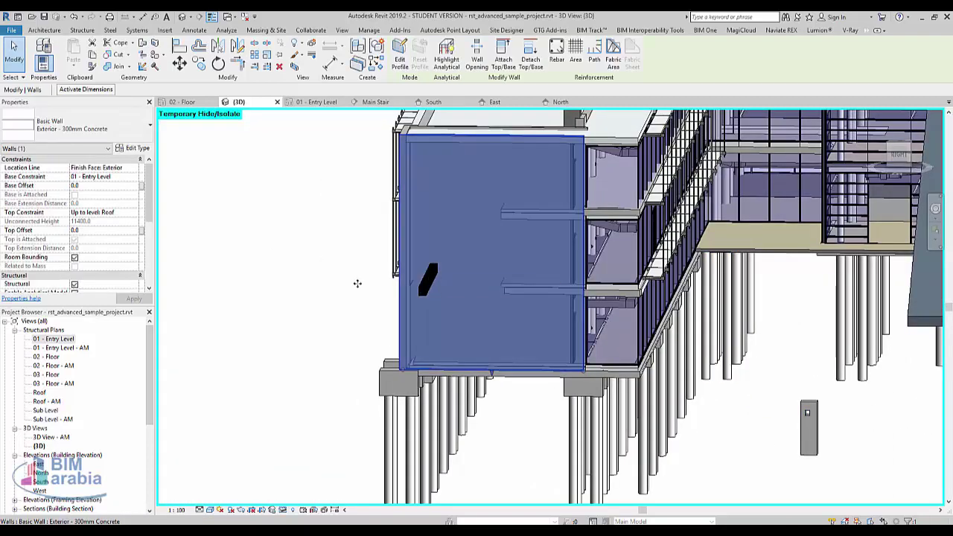
pyautogui.scroll(3, 436, 320)
pyautogui.moveTo(436, 320)
pyautogui.keyDown('shift'); pyautogui.mouseDown(button='middle')
pyautogui.moveTo(447, 298)
pyautogui.moveTo(445, 347)
pyautogui.mouseUp(button='middle'); pyautogui.keyUp('shift')
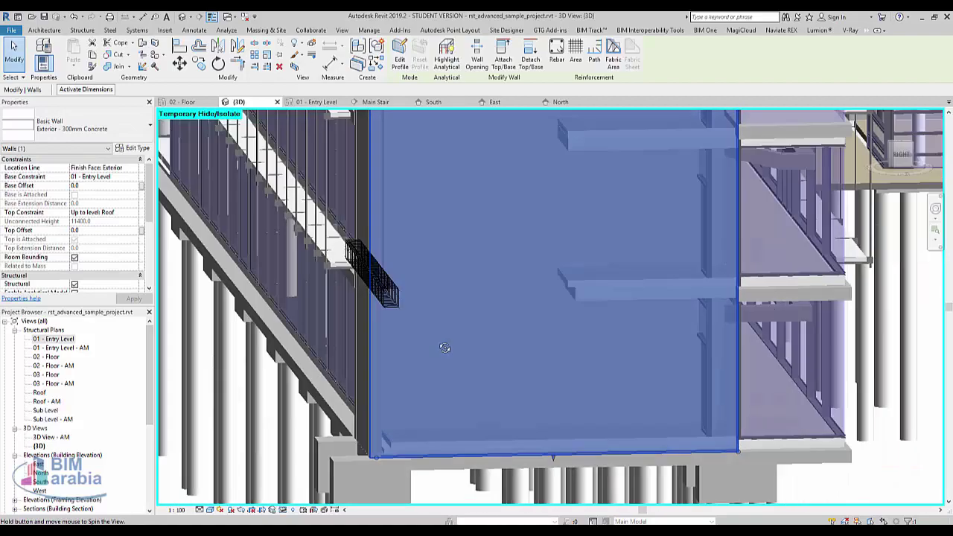
pyautogui.scroll(-2, 445, 348)
pyautogui.scroll(-1, 445, 352)
pyautogui.scroll(-1, 446, 358)
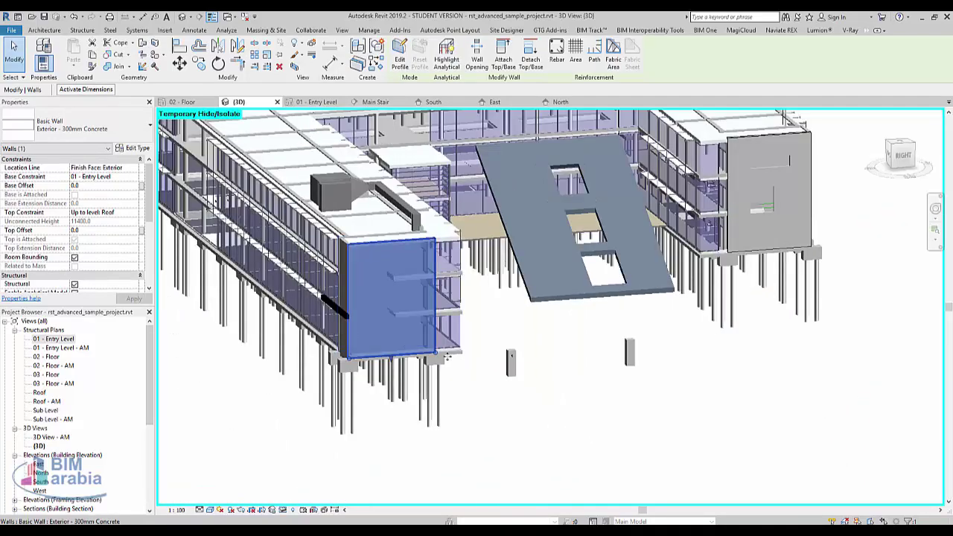